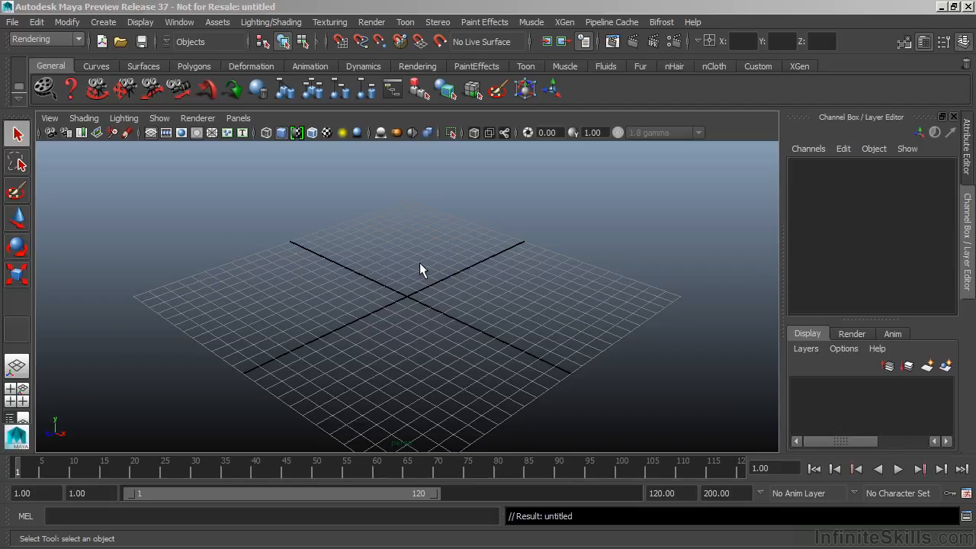
Create a polygon sphere at the centre of the grid.
left_click(102, 22)
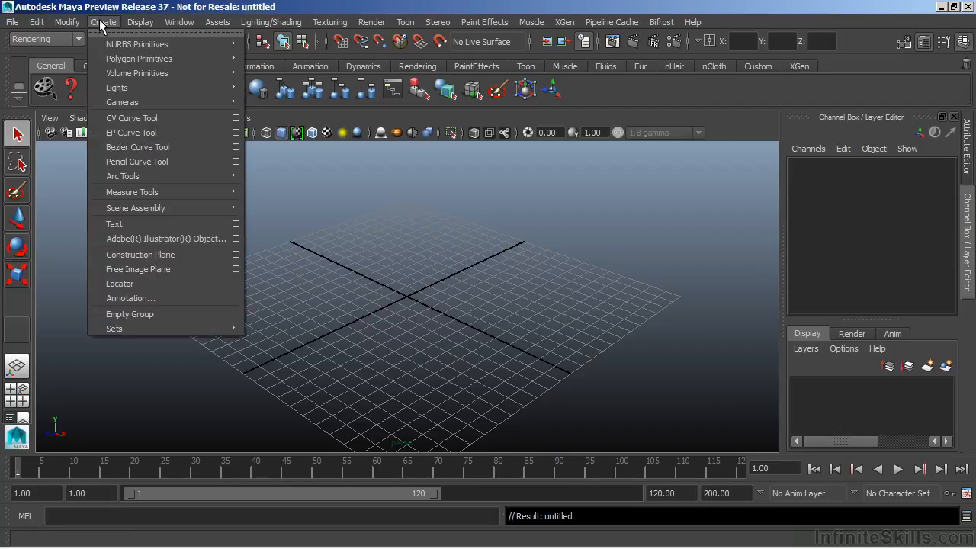
mouse_move(117, 64)
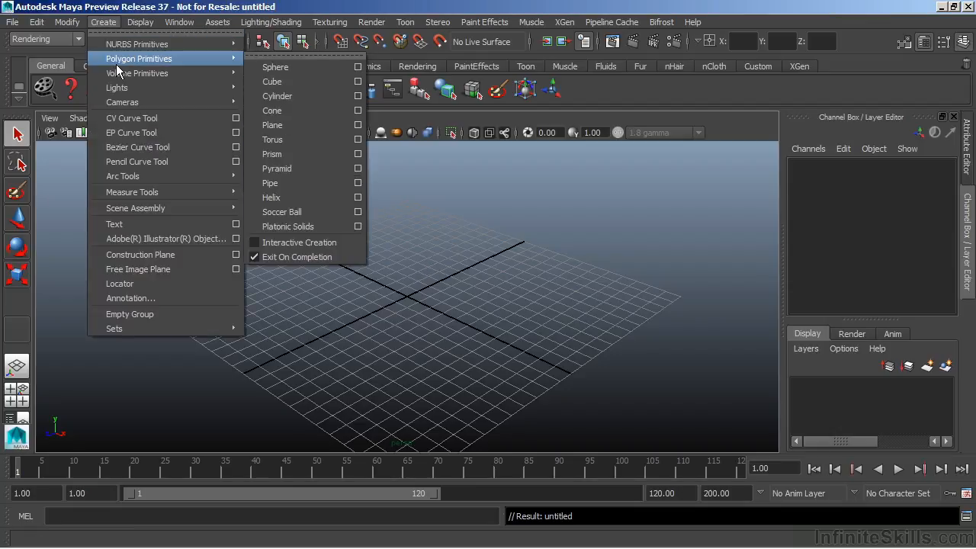
left_click(302, 71)
left_click_drag(353, 328, 542, 298, "alt")
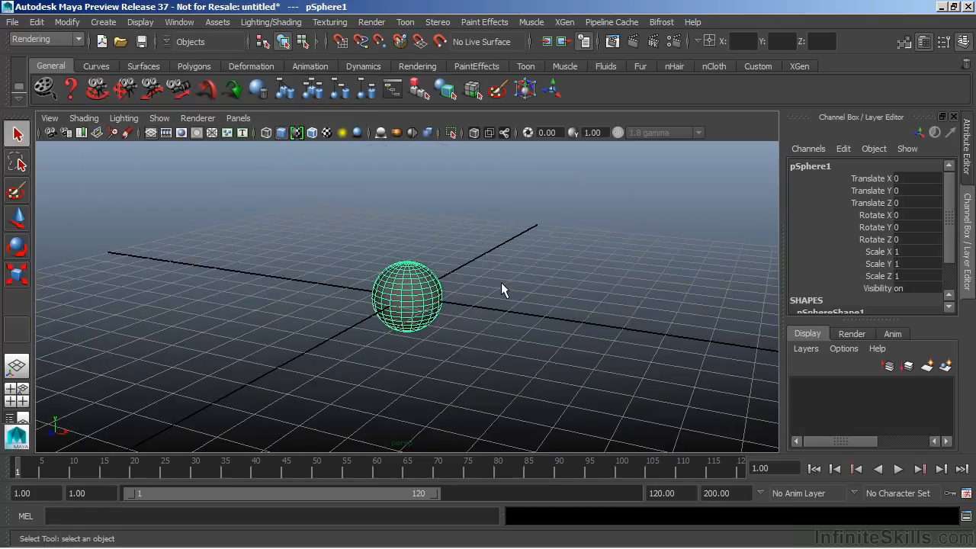
Raise the sphere about 1.03 units in Y so that it rests on the grid.
key("w")
left_click_drag(368, 333, 453, 322, "alt")
left_click_drag(407, 221, 405, 191)
left_click_drag(534, 320, 432, 263, "alt")
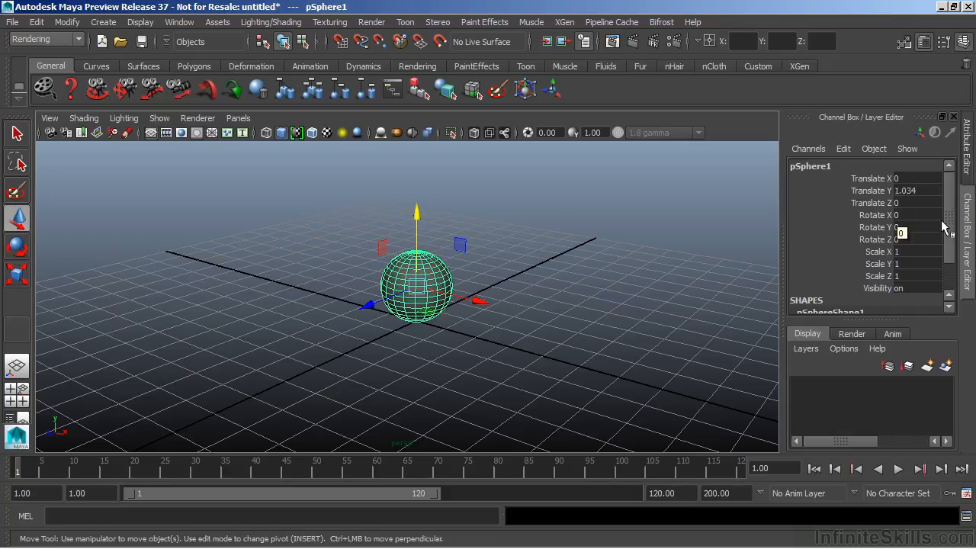
Freeze the sphere's transformations and delete its construction history.
left_click_drag(951, 224, 953, 262)
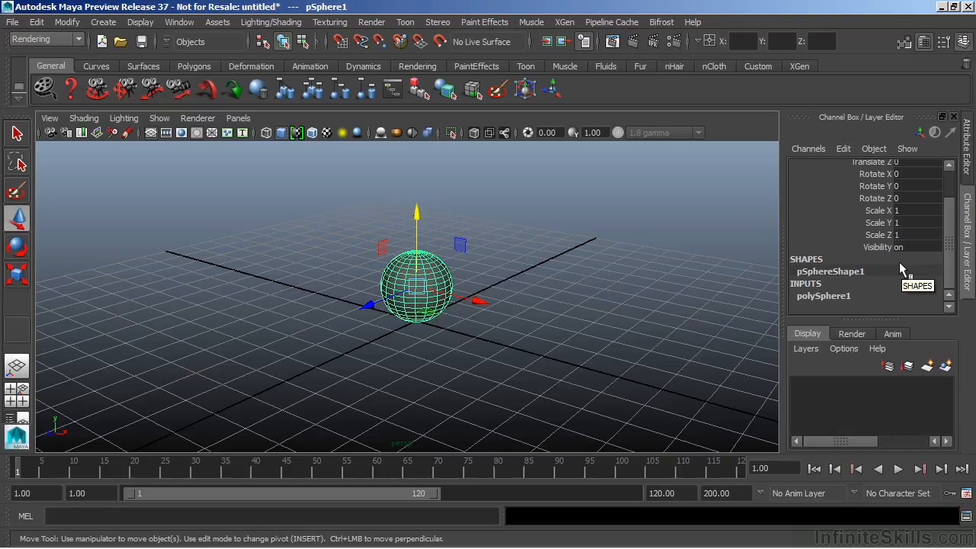
scroll(908, 202, "up", 2)
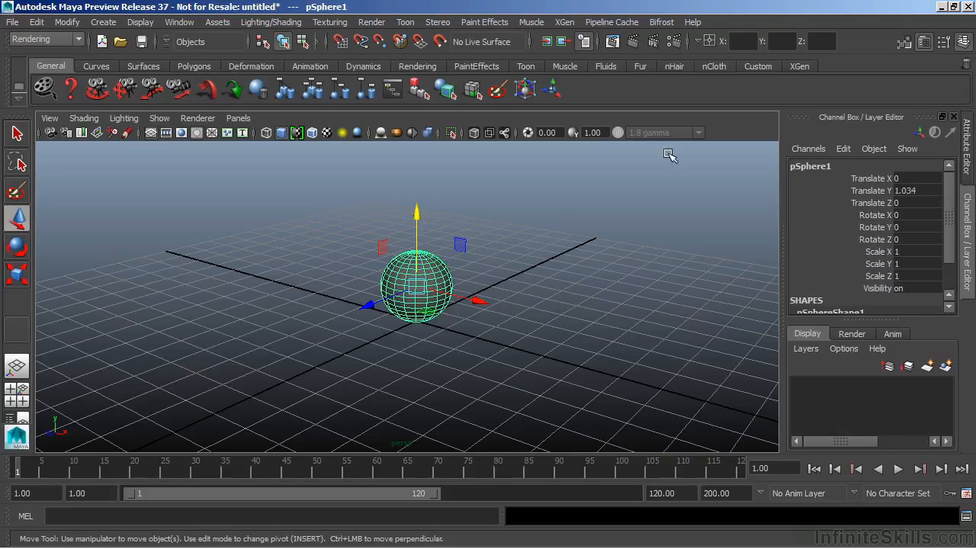
left_click(67, 22)
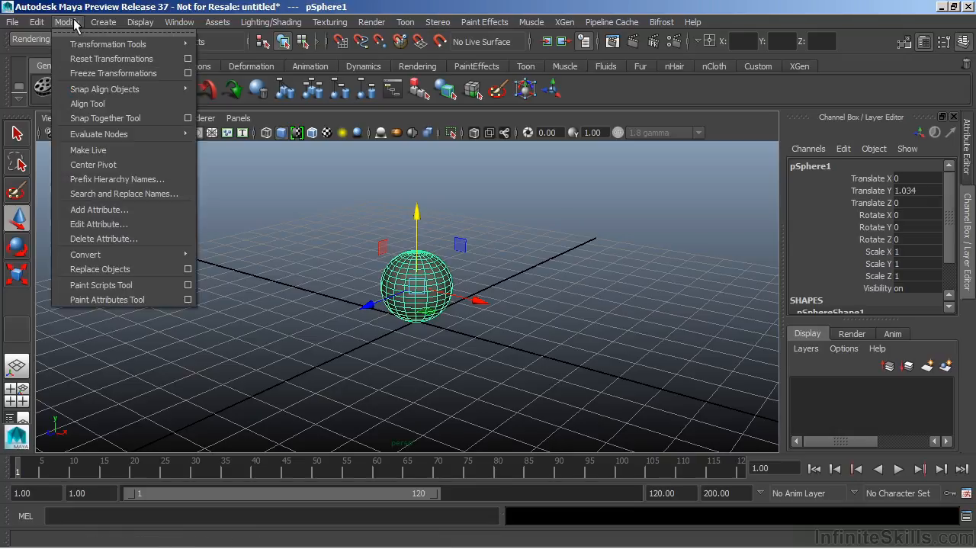
left_click(86, 74)
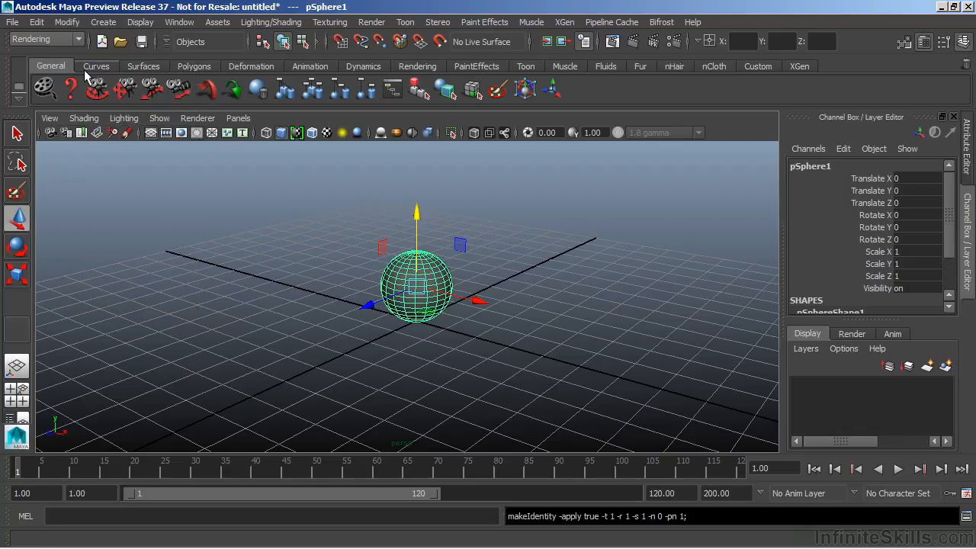
left_click(36, 22)
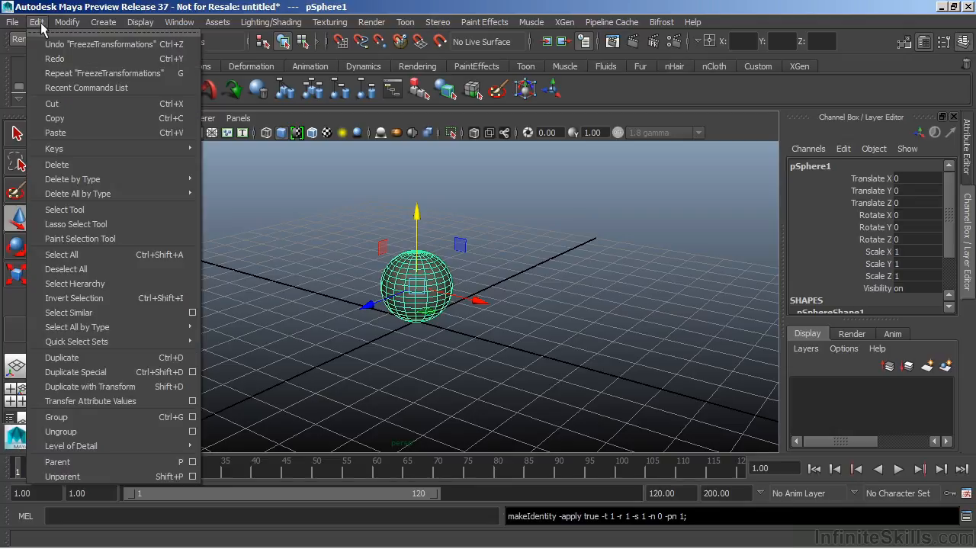
mouse_move(69, 181)
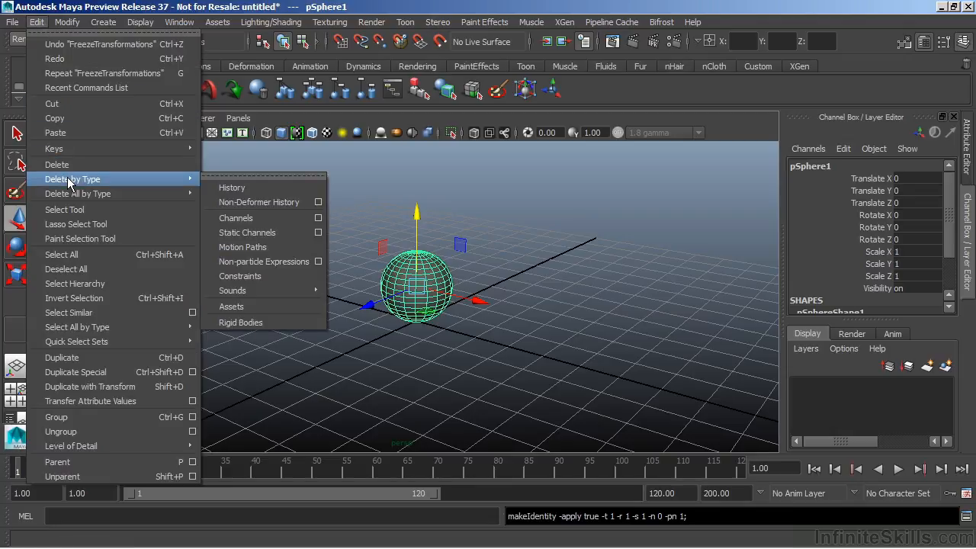
left_click(259, 191)
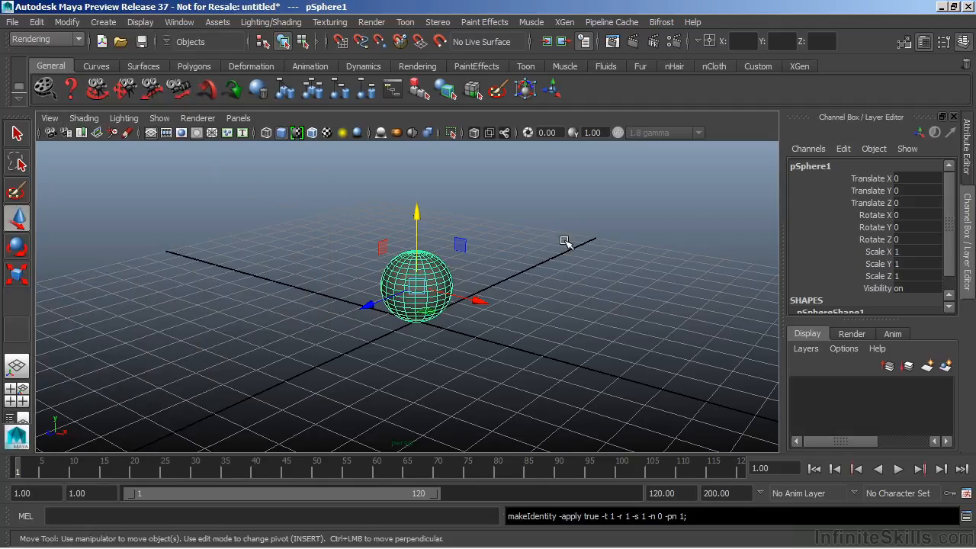
Rename the sphere as ball.
double_click(799, 166)
type("psll")
key("BackSpace")
key("BackSpace")
key("BackSpace")
type("a")
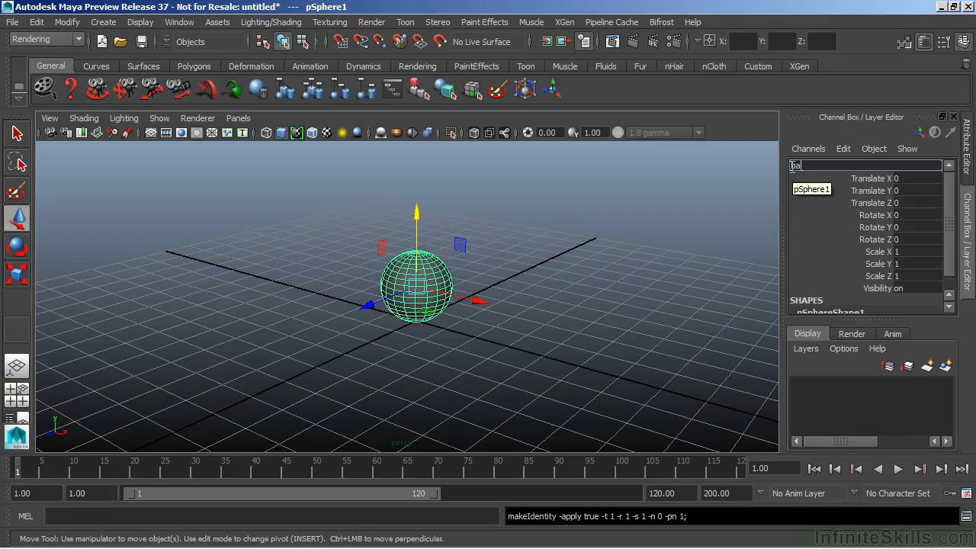
type("ll")
key("Return")
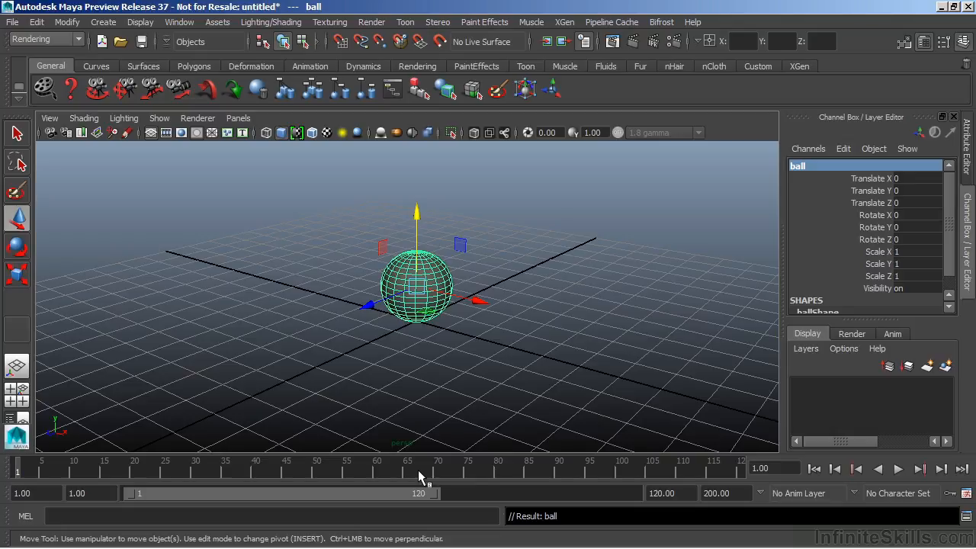
Extend the playback range to end at frame 200.
left_click(712, 500)
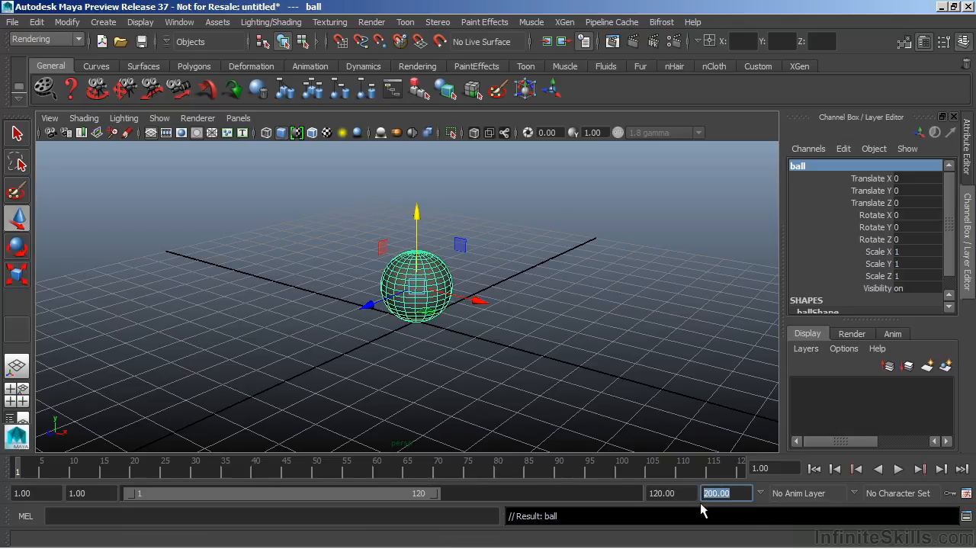
left_click(683, 494)
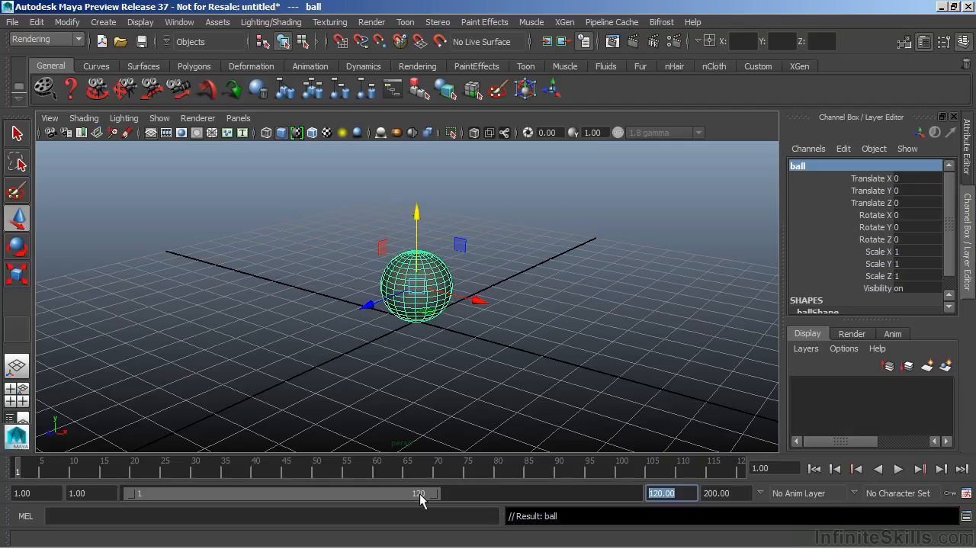
left_click_drag(434, 494, 649, 495)
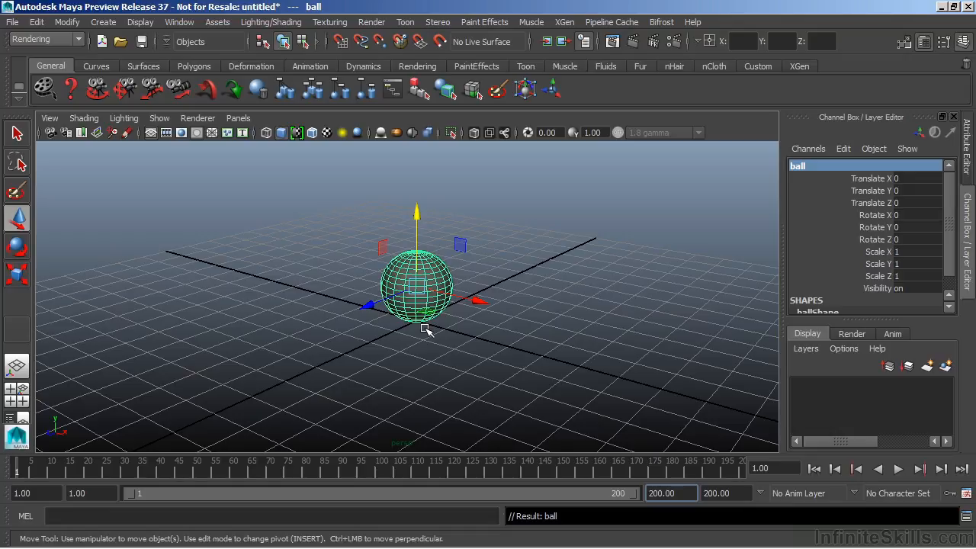
Set the animation end time to frame 60.
left_click(725, 493)
left_click_drag(726, 493, 703, 494)
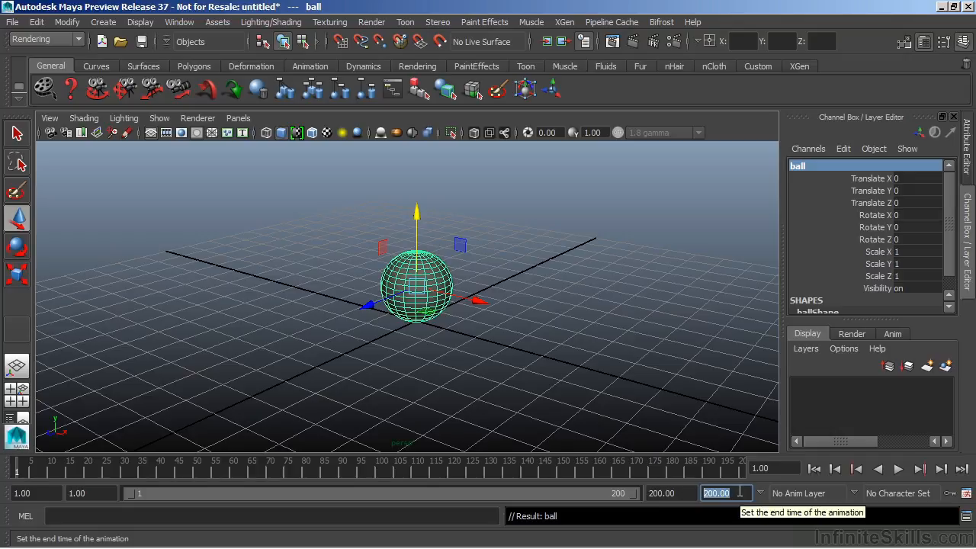
type("60")
key("Return")
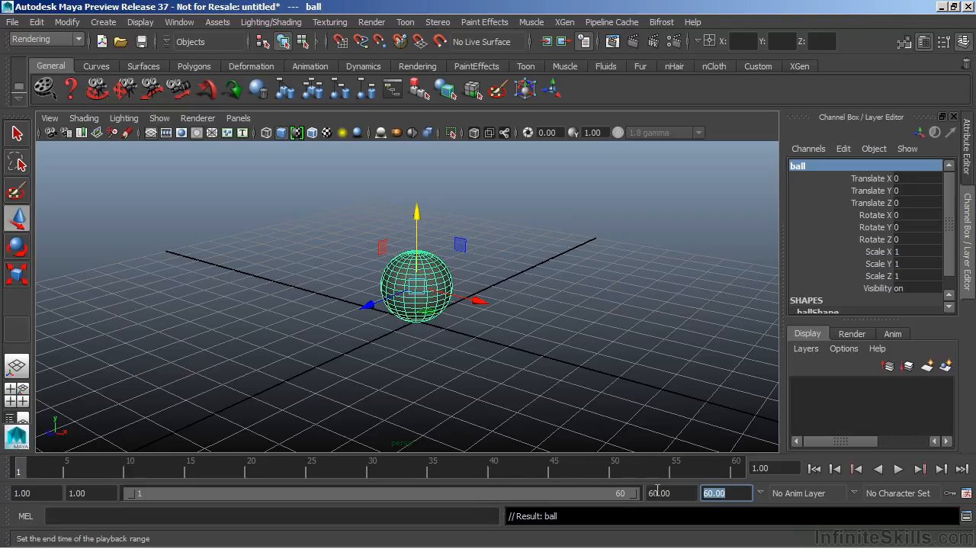
Change the animation end time to 90 and set it back to 60.
left_click_drag(671, 494, 647, 496)
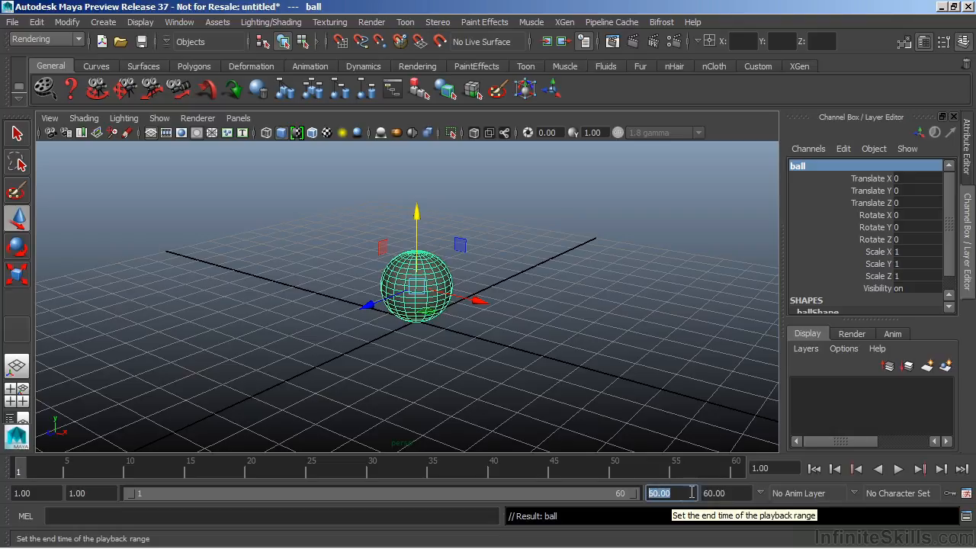
left_click_drag(728, 494, 703, 496)
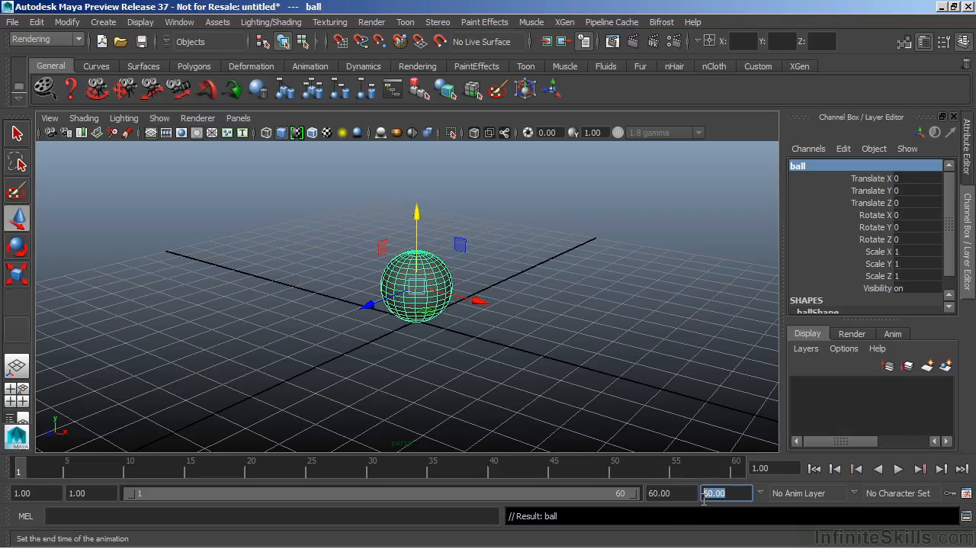
type("100")
key("Return")
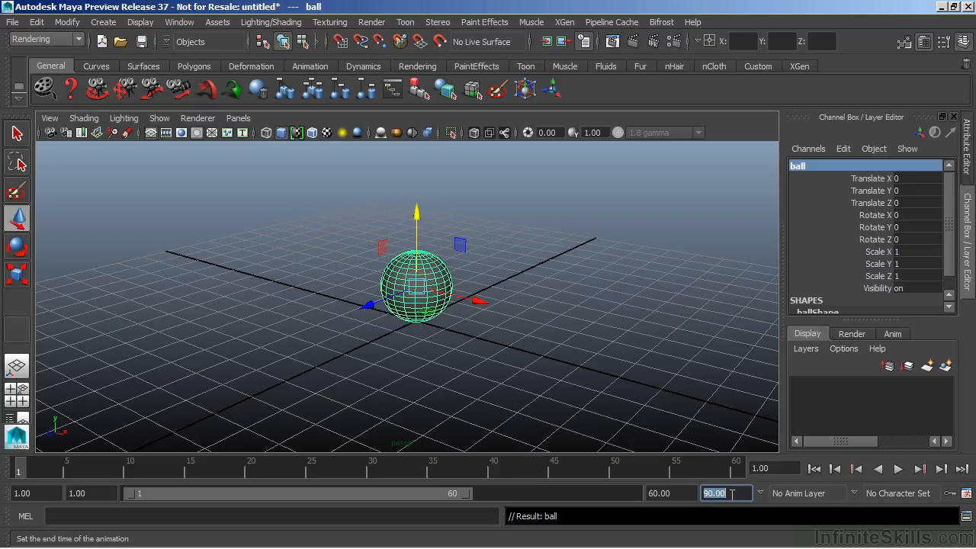
type("60")
key("Return")
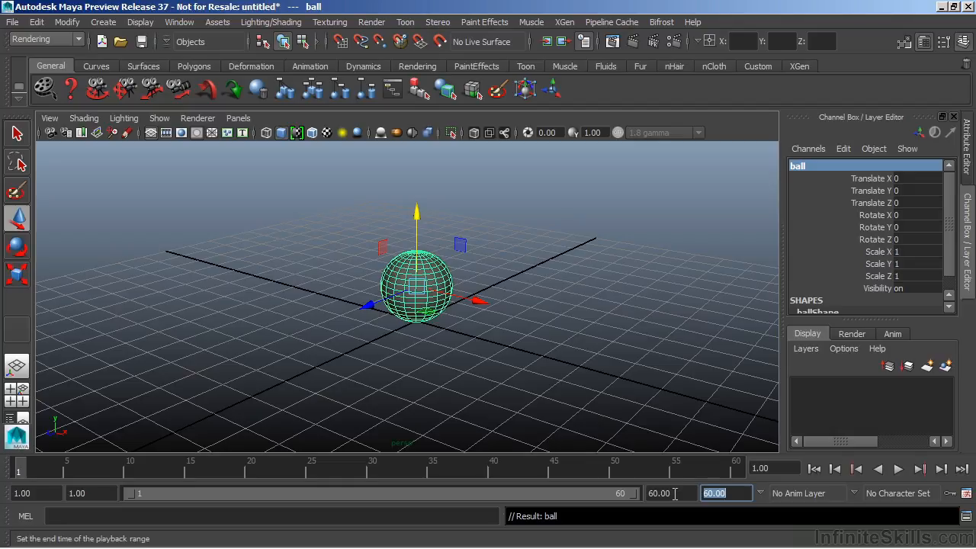
Set the playback range end to 90, and return the animation end time to 60.
left_click_drag(676, 493, 635, 495)
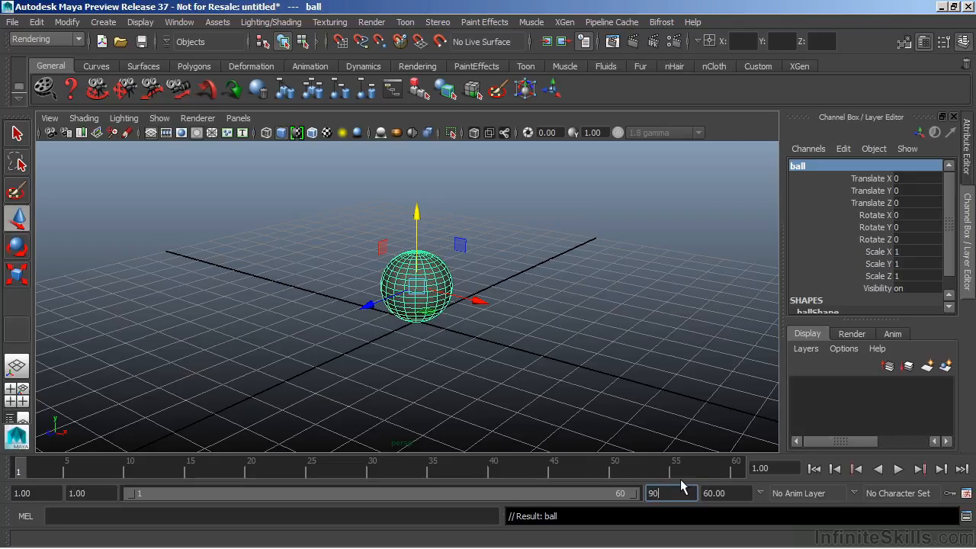
key("Return")
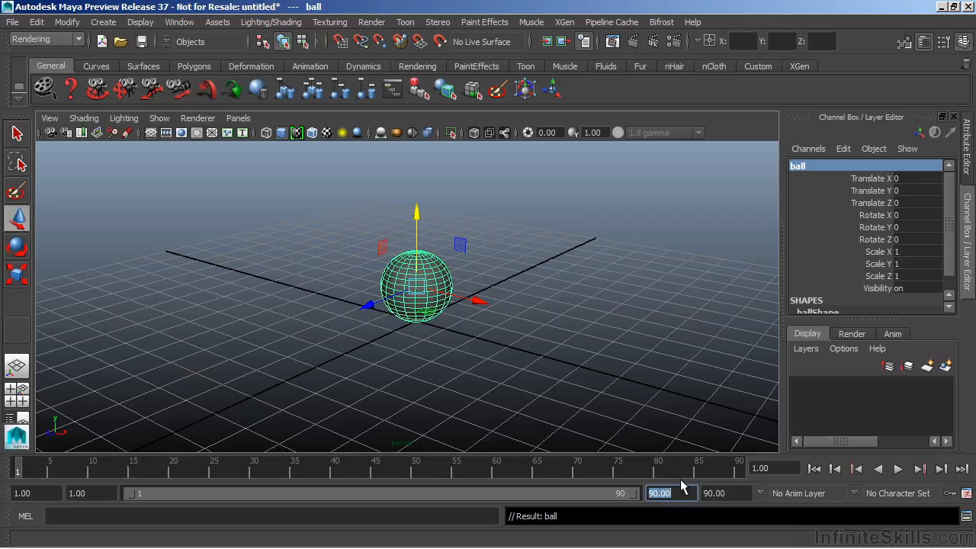
left_click(703, 495)
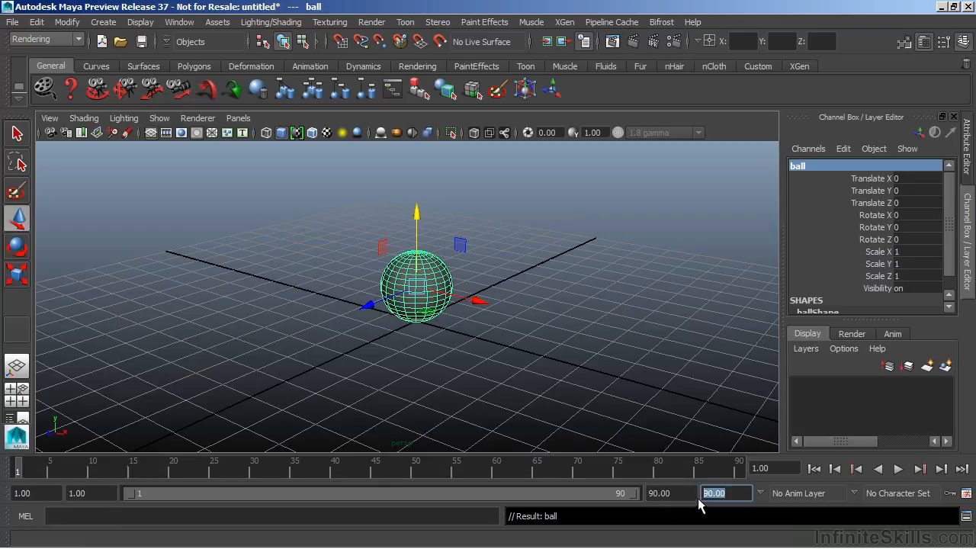
type("60")
key("Return")
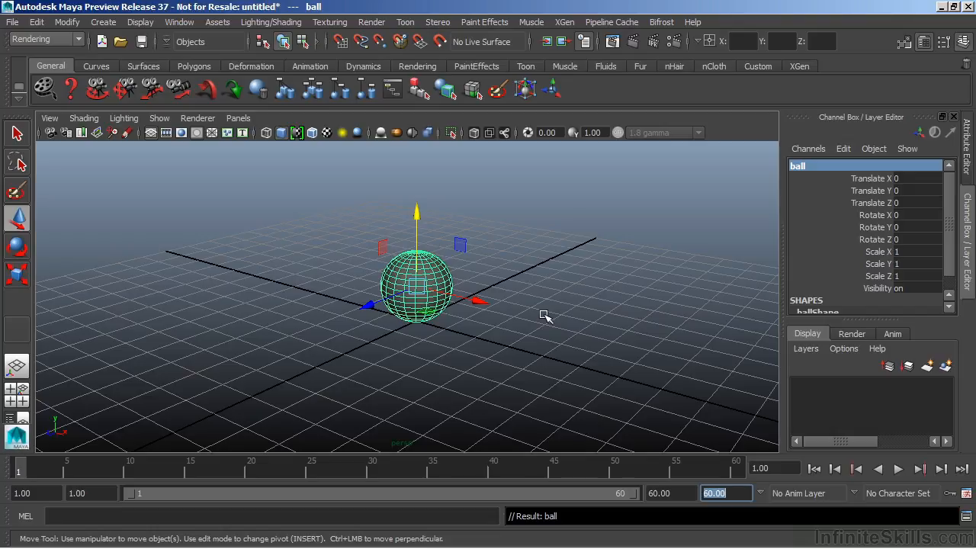
Key all of the ball's channels at frame 1 and undo the keying.
key("s")
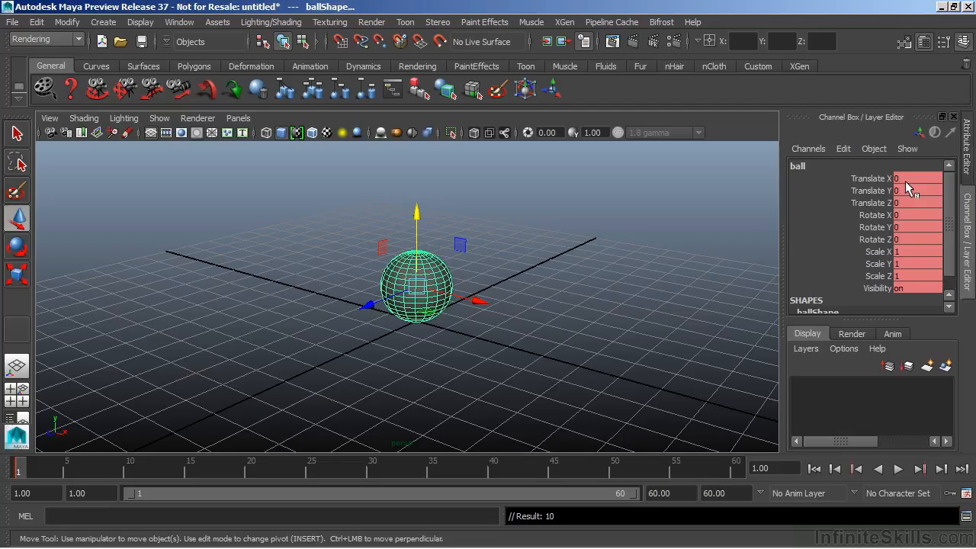
left_click(517, 320)
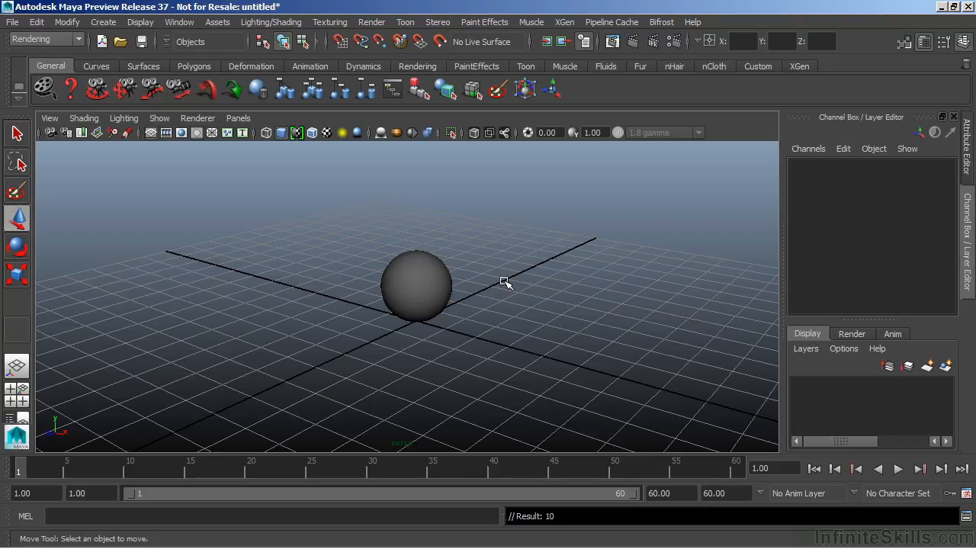
key("ctrl+z")
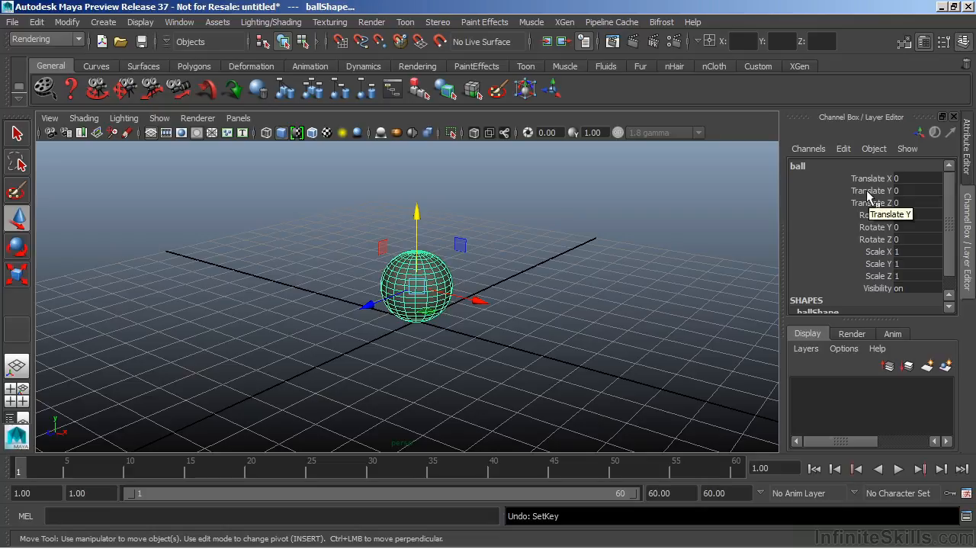
Set a key on only the ball's Translate Y channel at frame 1.
left_click_drag(868, 192, 879, 199)
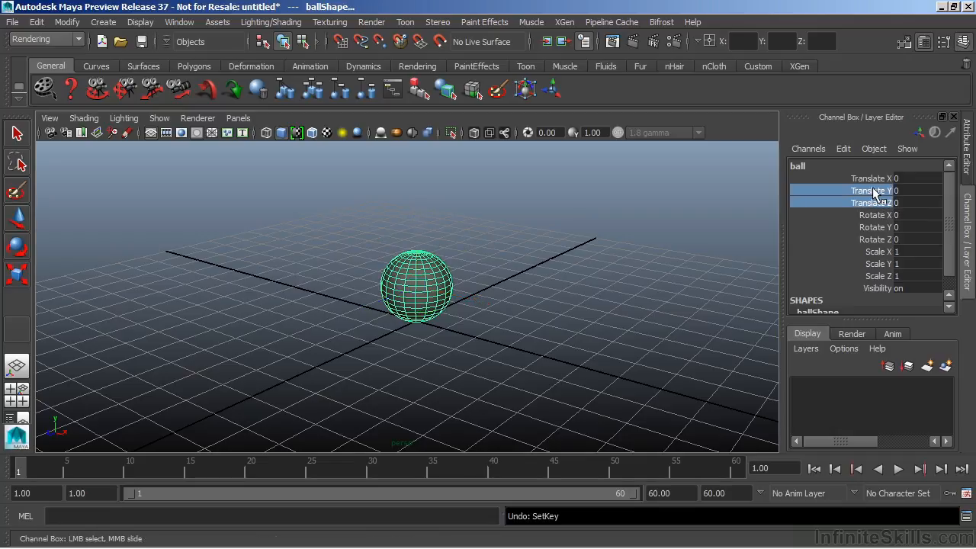
left_click(874, 195)
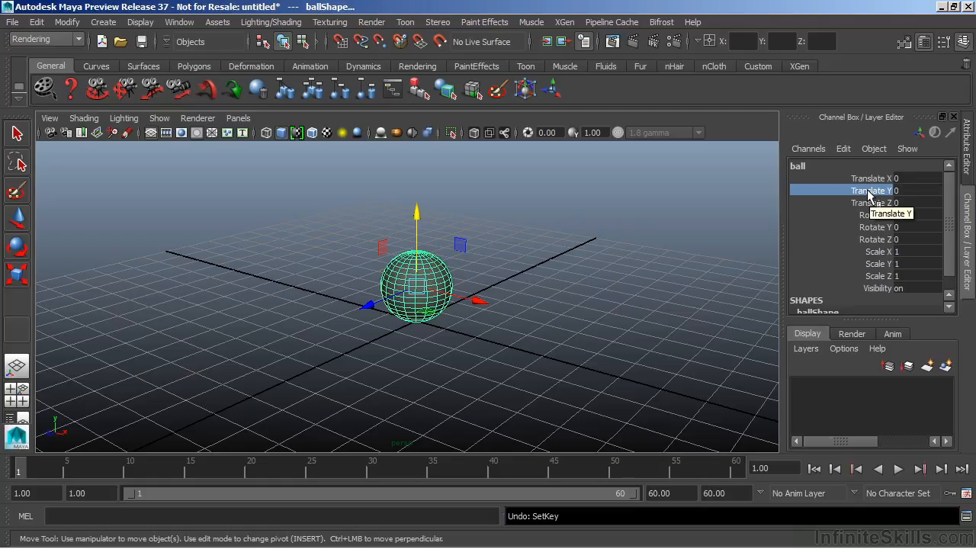
right_click(869, 195)
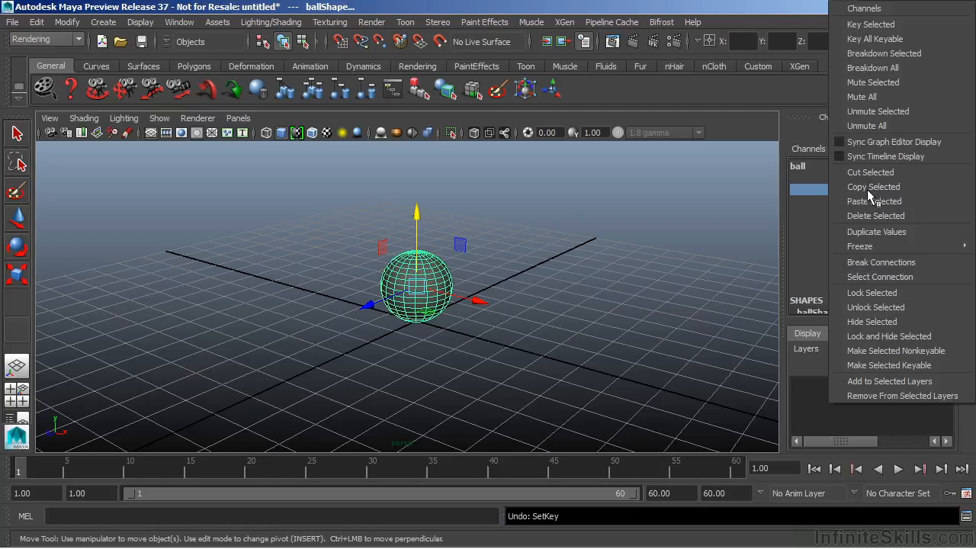
left_click(871, 24)
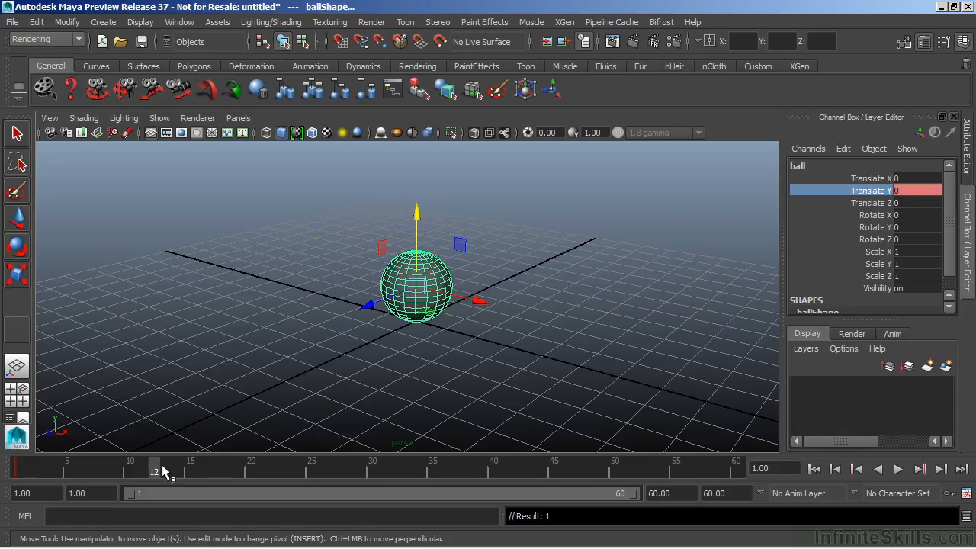
At frame 30, raise the ball to a Translate Y of about 5.47 and key only that channel.
key("alt+v")
left_click(370, 472)
left_click_drag(558, 329, 412, 363, "alt")
left_click_drag(418, 238, 421, 167)
left_click_drag(429, 285, 471, 302, "alt")
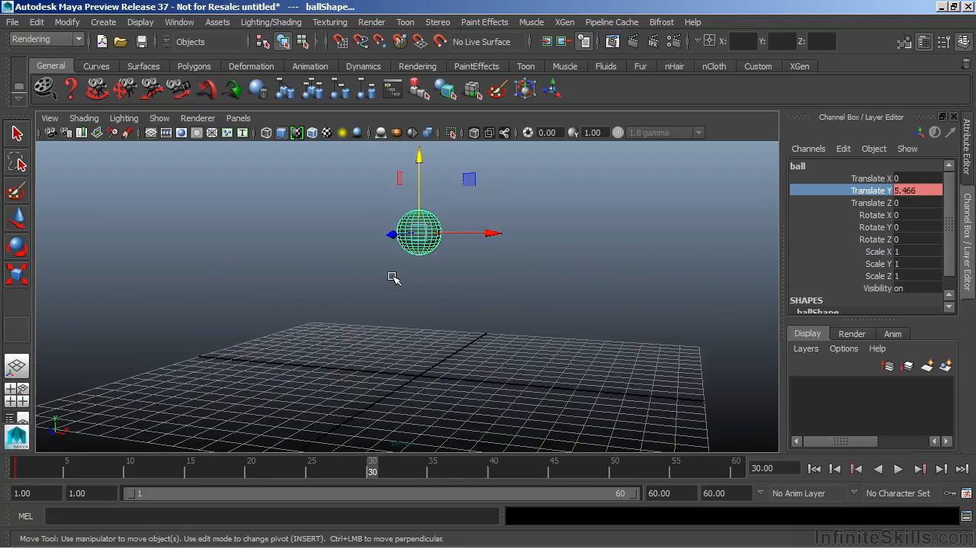
right_click(866, 190)
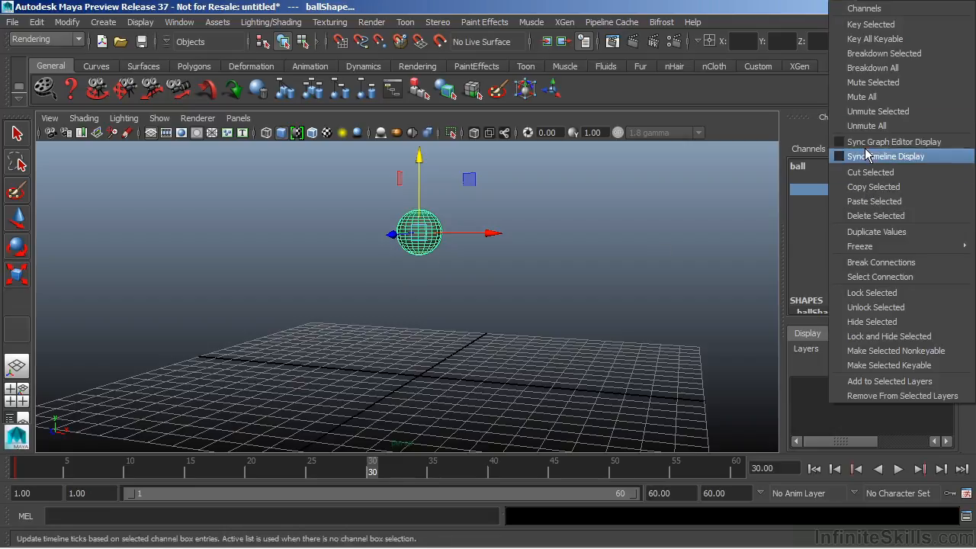
left_click(864, 26)
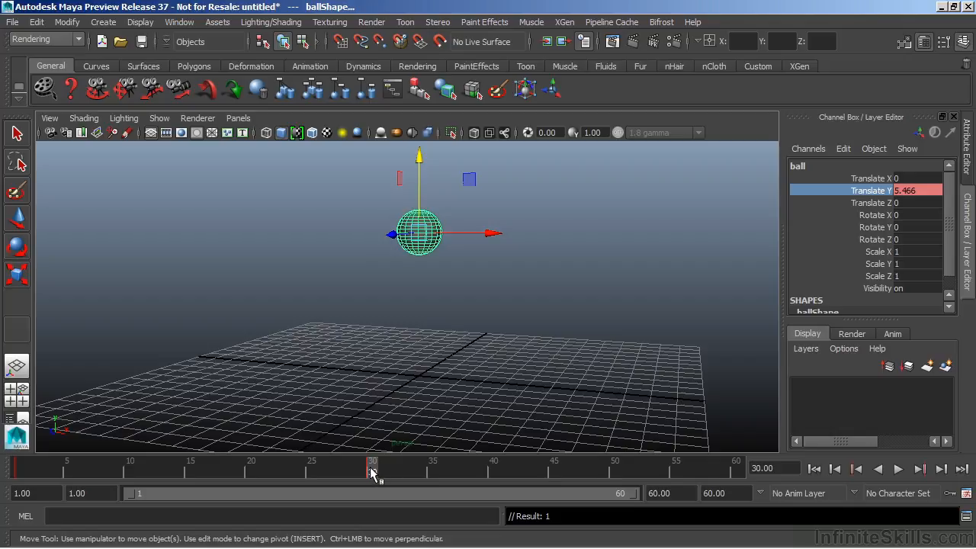
Scrub past the frame 30 key, and play the ball's animation forwards and backwards.
mouse_move(372, 468)
left_mouse_down()
mouse_move(17, 469)
mouse_move(435, 473)
mouse_move(153, 469)
mouse_move(385, 469)
left_mouse_up()
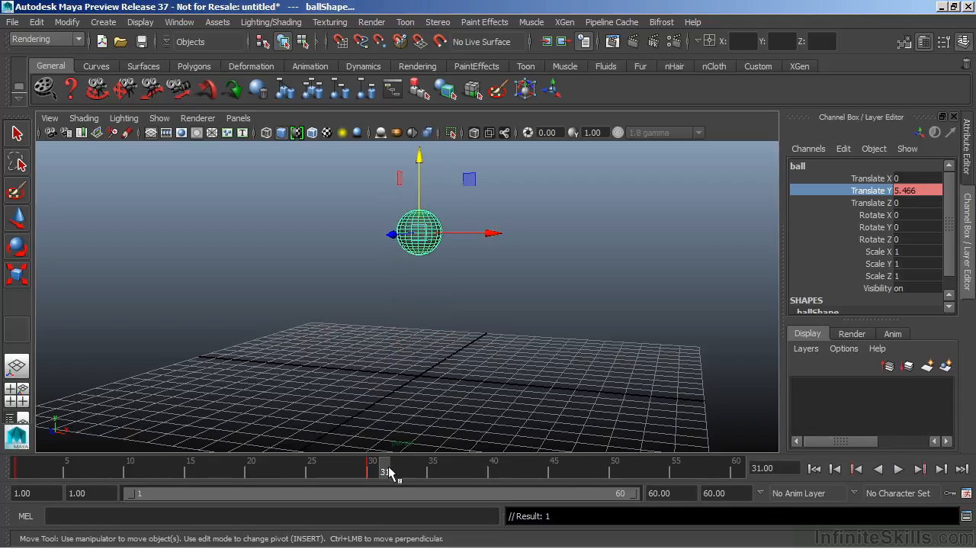
left_click(898, 470)
left_click(899, 470)
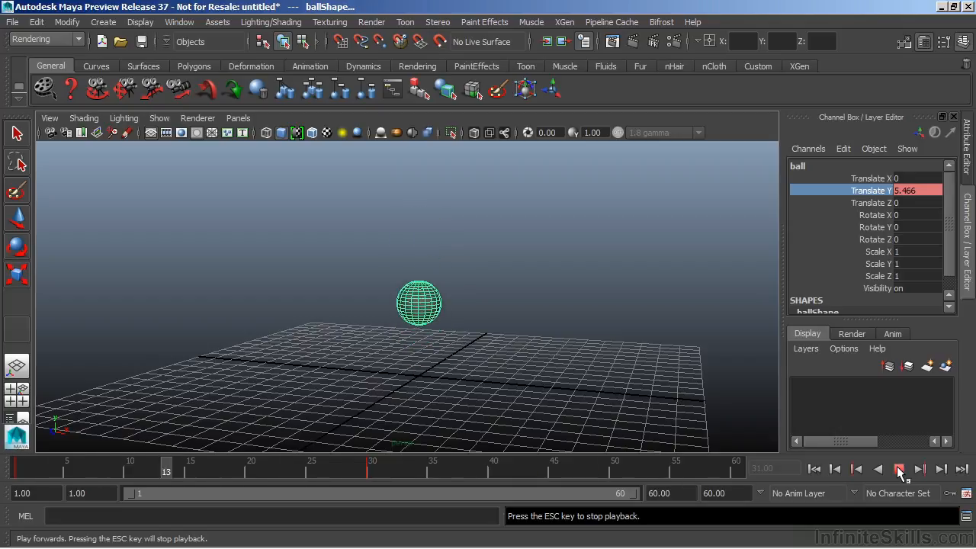
left_click(898, 470)
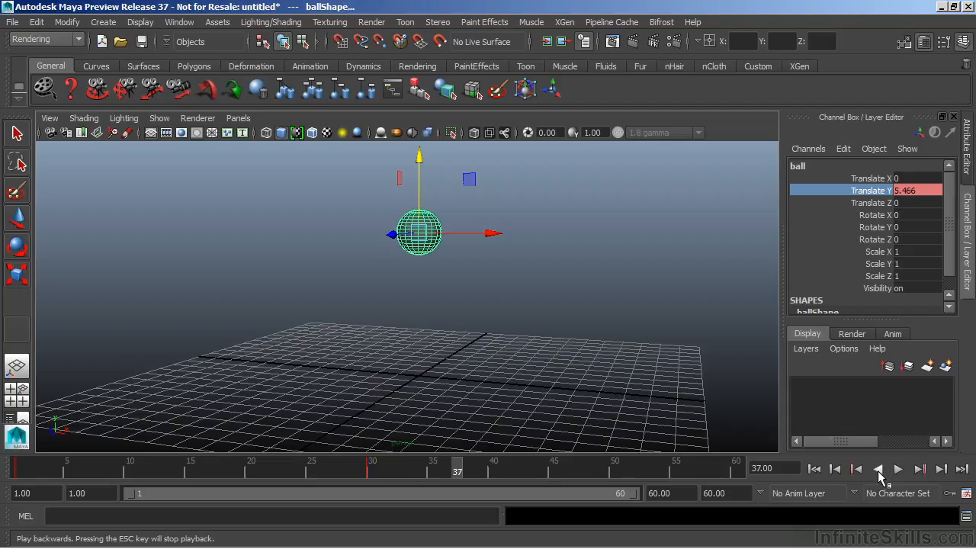
left_click(878, 470)
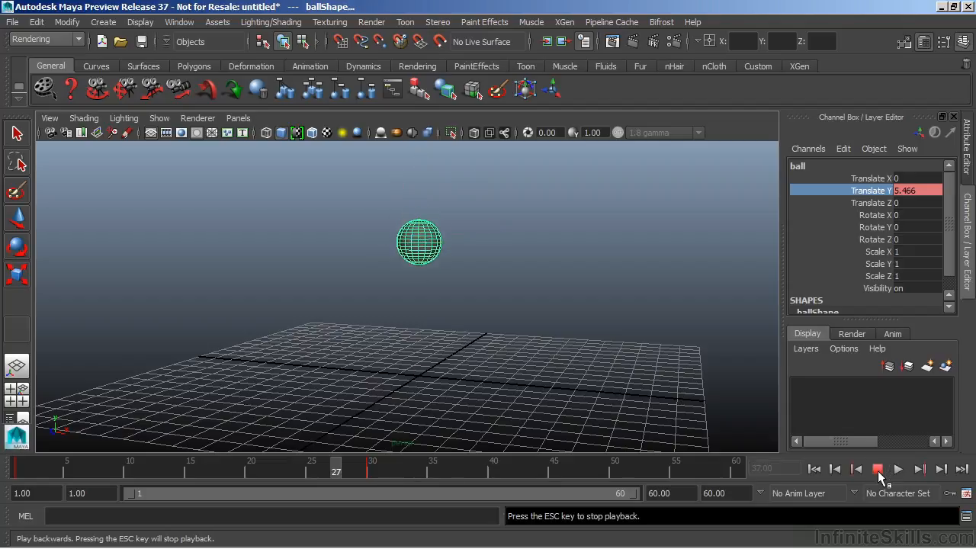
left_click(878, 469)
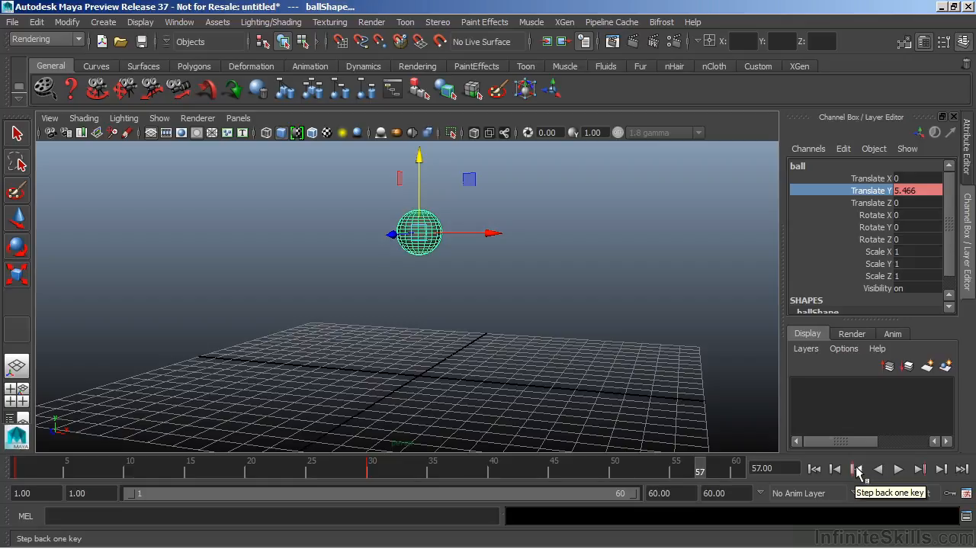
Step back and forth between the ball's keys at frames 1 and 30, ending at frame 1.
left_click(857, 470)
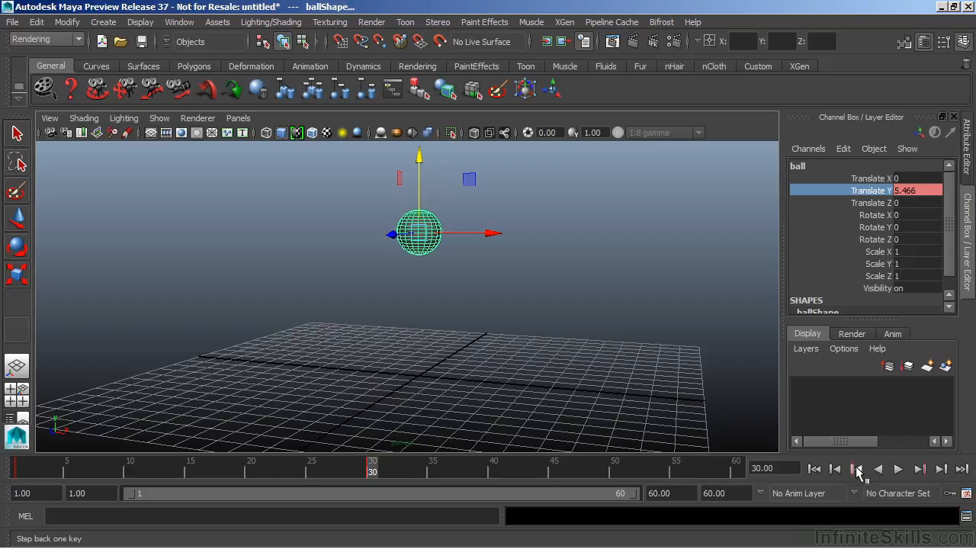
left_click(857, 469)
left_click(857, 469)
left_click(857, 469)
left_click(857, 469)
left_click(857, 470)
left_click(857, 469)
left_click(857, 470)
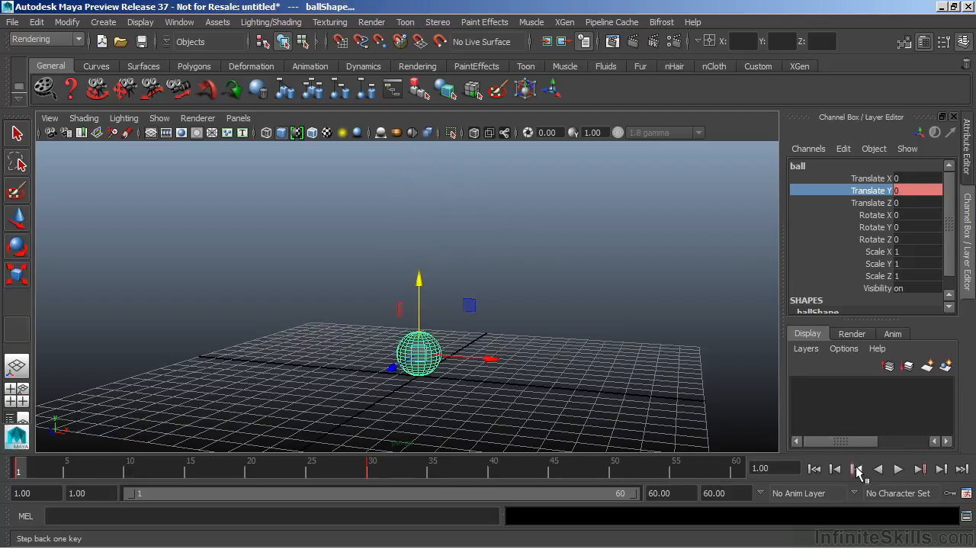
left_click(857, 470)
left_click(921, 470)
left_click(920, 470)
left_click(920, 469)
left_click(920, 470)
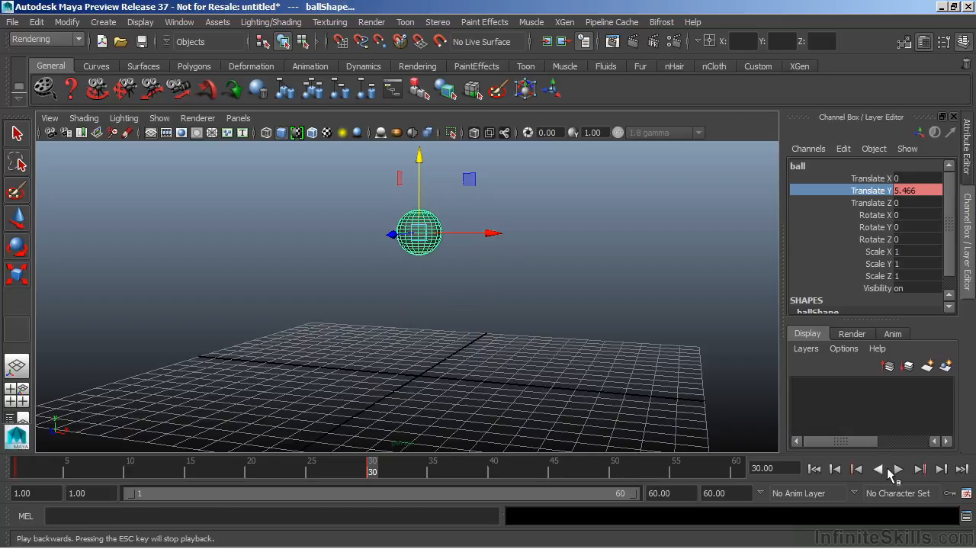
left_click(857, 469)
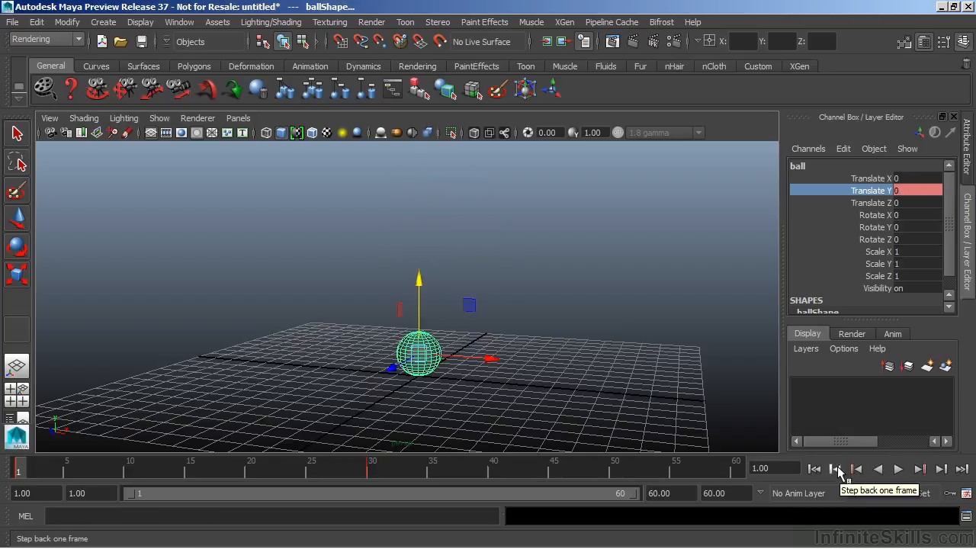
Step back one frame at a time, and jump to the start and end of the playback range.
left_click(837, 470)
left_click(836, 470)
left_click(837, 469)
left_click(836, 469)
left_click(837, 470)
left_click(836, 470)
left_click(837, 470)
left_click(836, 470)
left_click(836, 470)
left_click(836, 470)
left_click(836, 470)
left_click(837, 470)
left_click(836, 469)
left_click(836, 470)
left_click(814, 469)
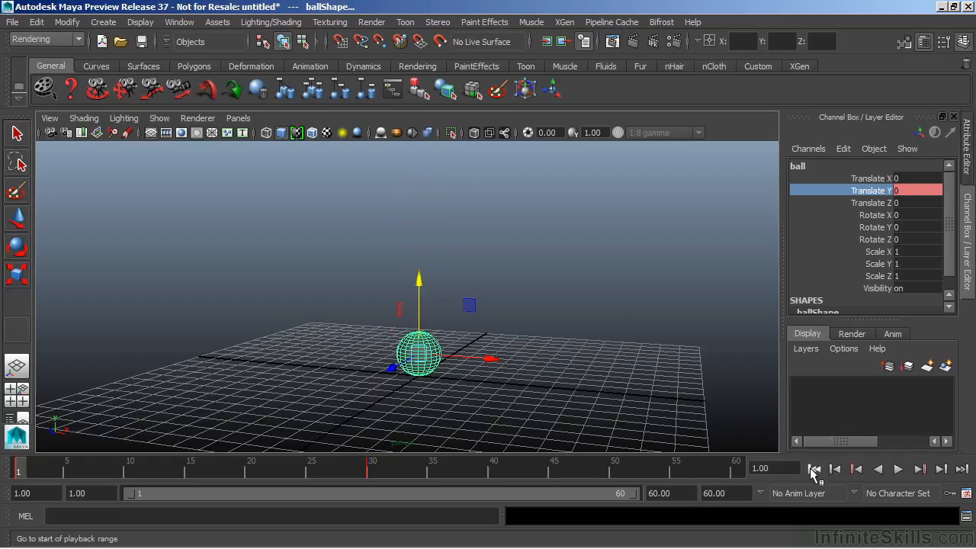
left_click(962, 469)
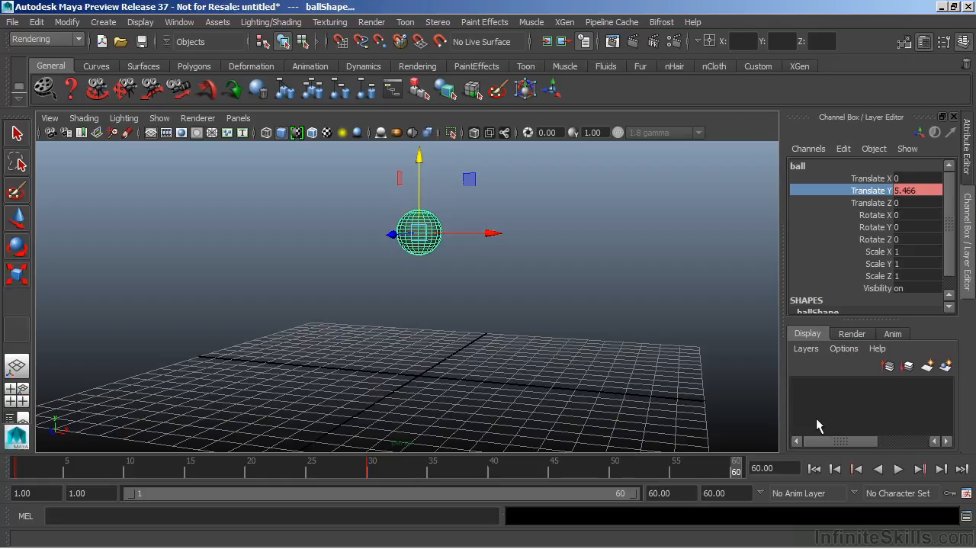
In the Time Slider preferences, set the playback speed to Play every frame with Max Playback Speed at Free.
left_click(966, 495)
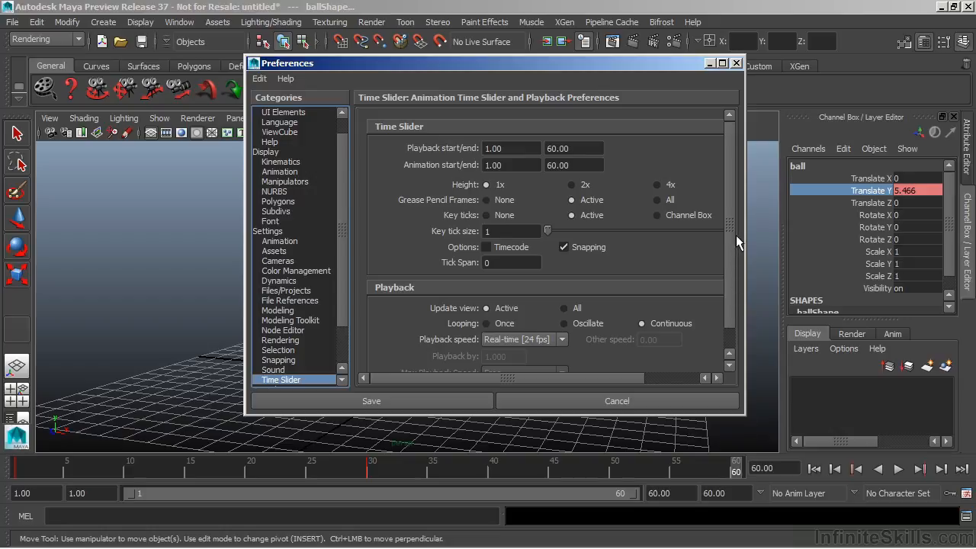
scroll(728, 245, "down", 1)
left_click_drag(744, 415, 802, 478)
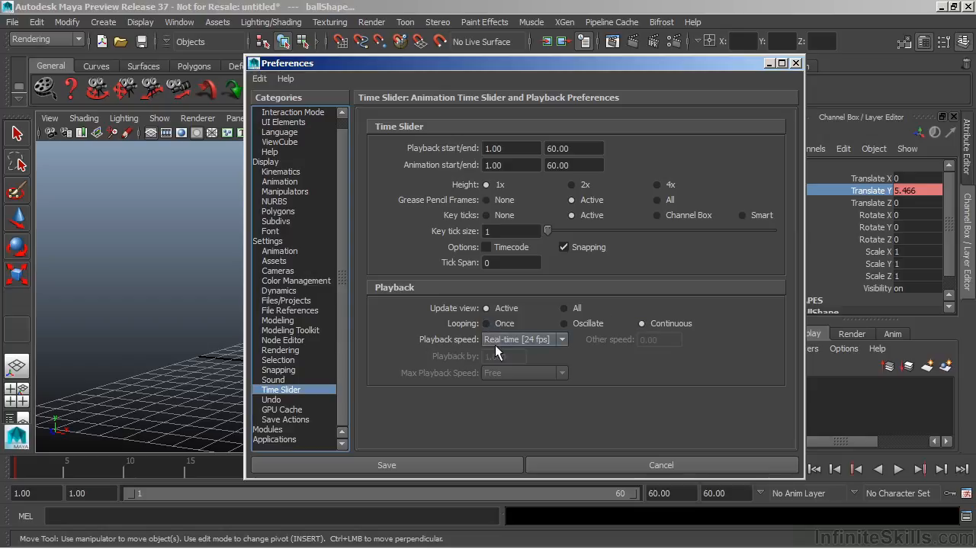
left_click(564, 341)
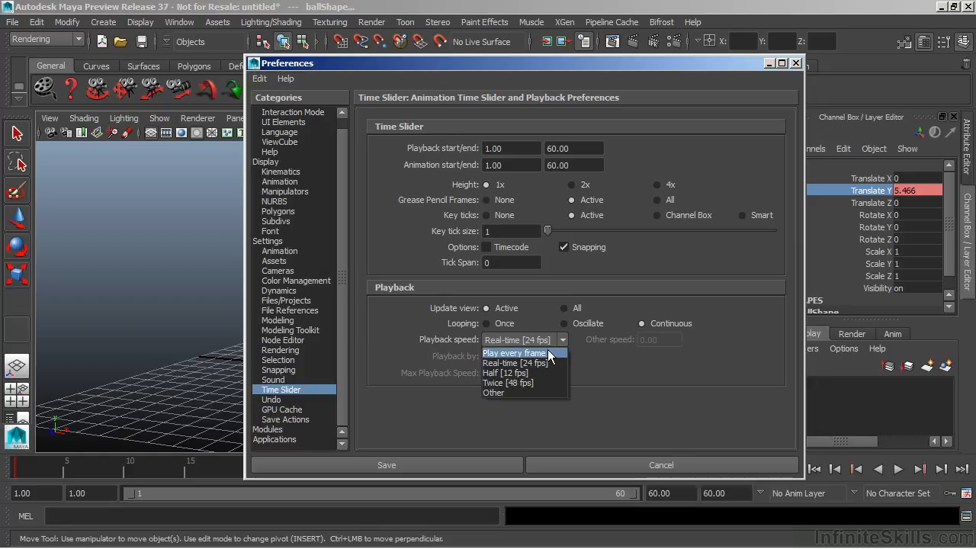
left_click(548, 352)
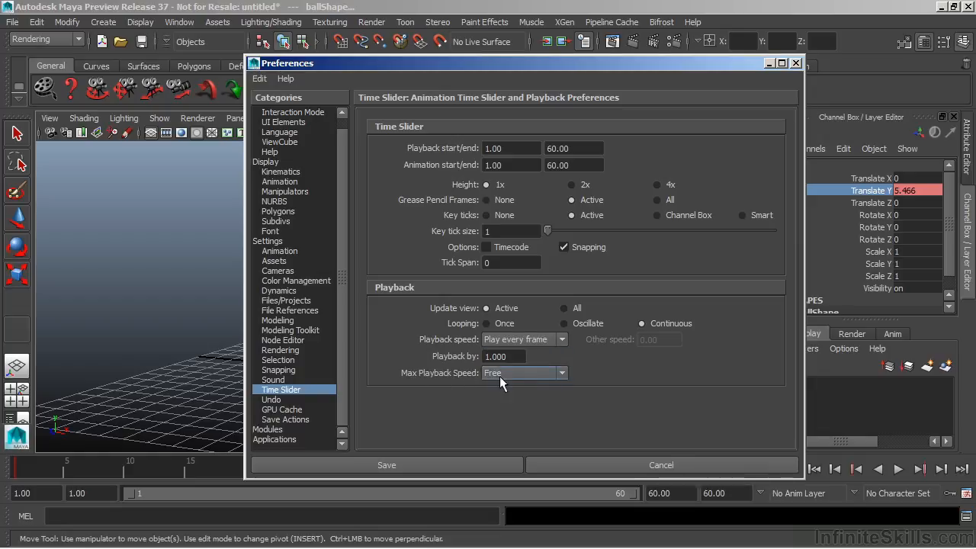
left_click(562, 373)
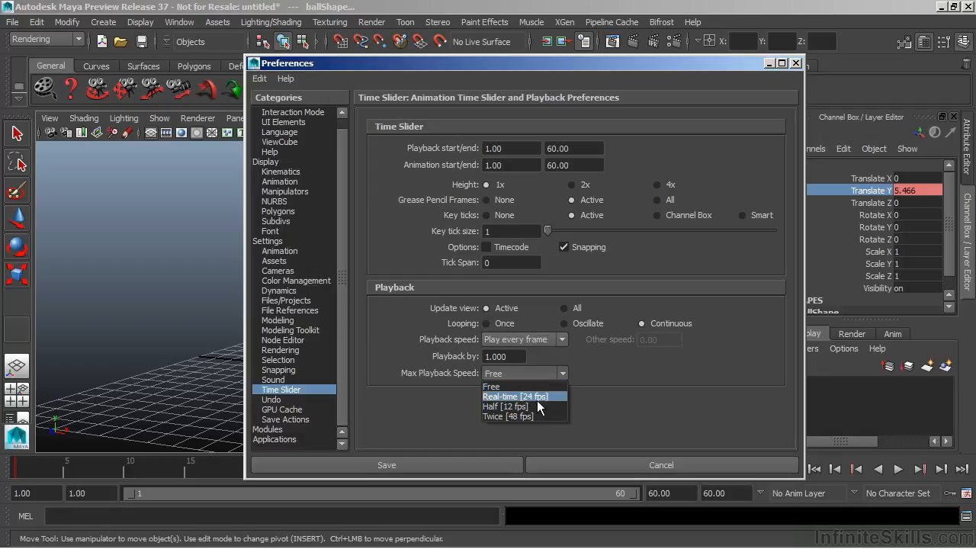
left_click(537, 372)
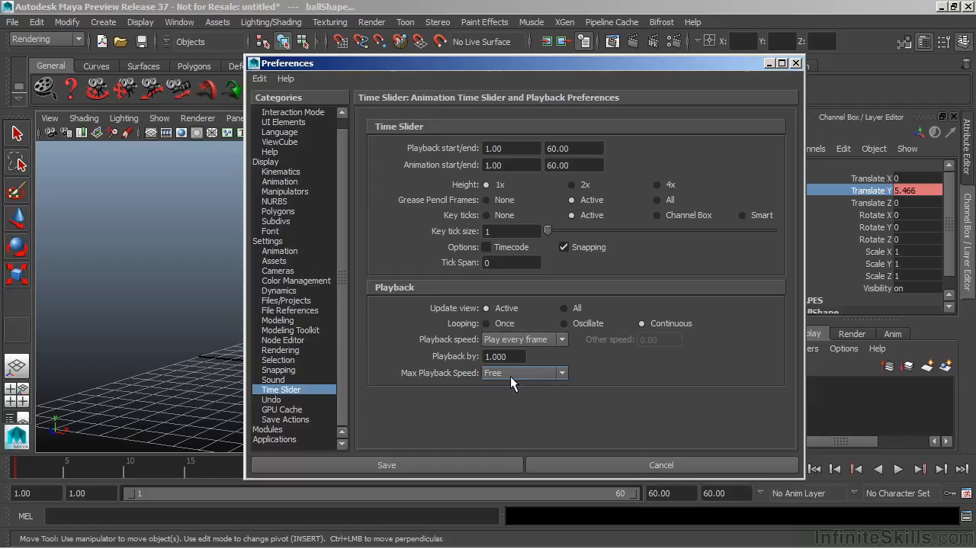
Enable Auto key with Key modified attributes for character sets, save the preferences, and toggle auto keyframing off and on.
left_click(278, 252)
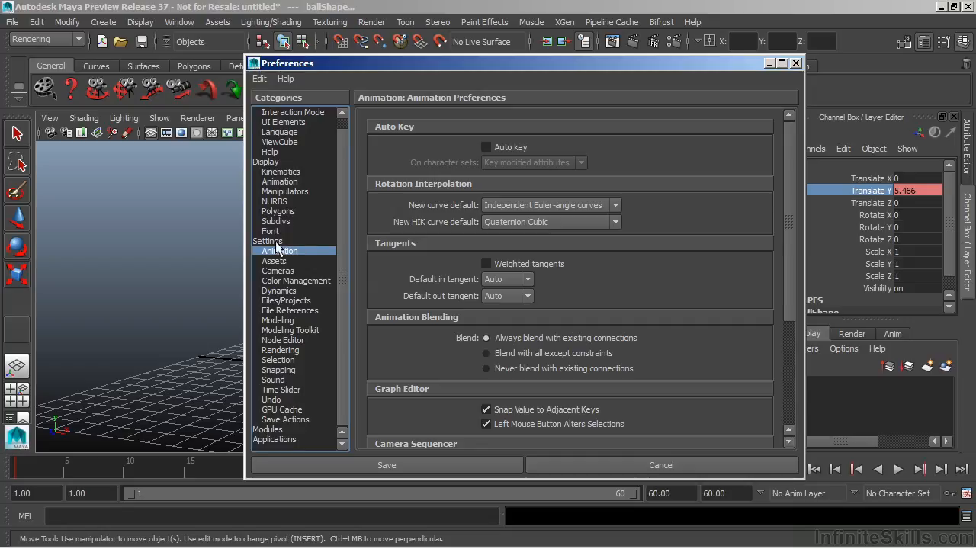
left_click(519, 146)
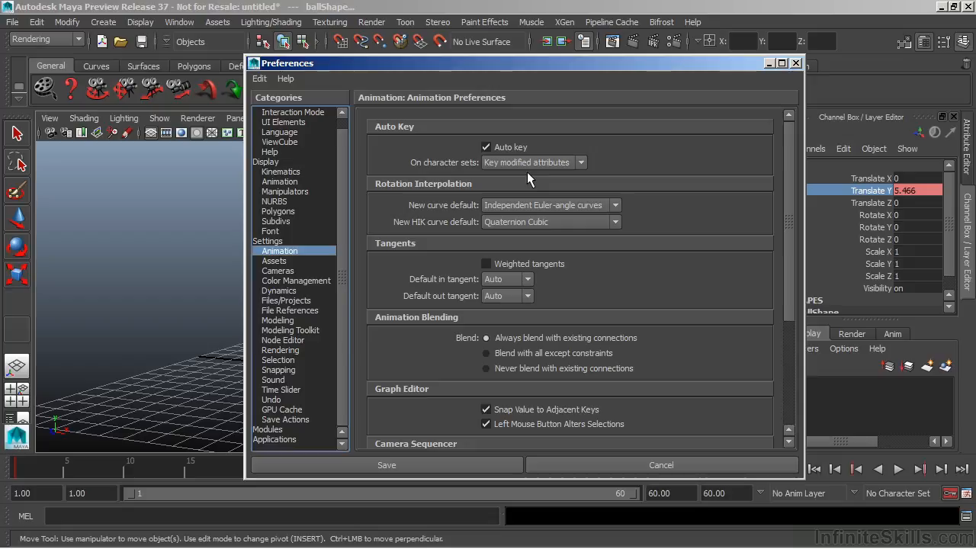
left_click(579, 163)
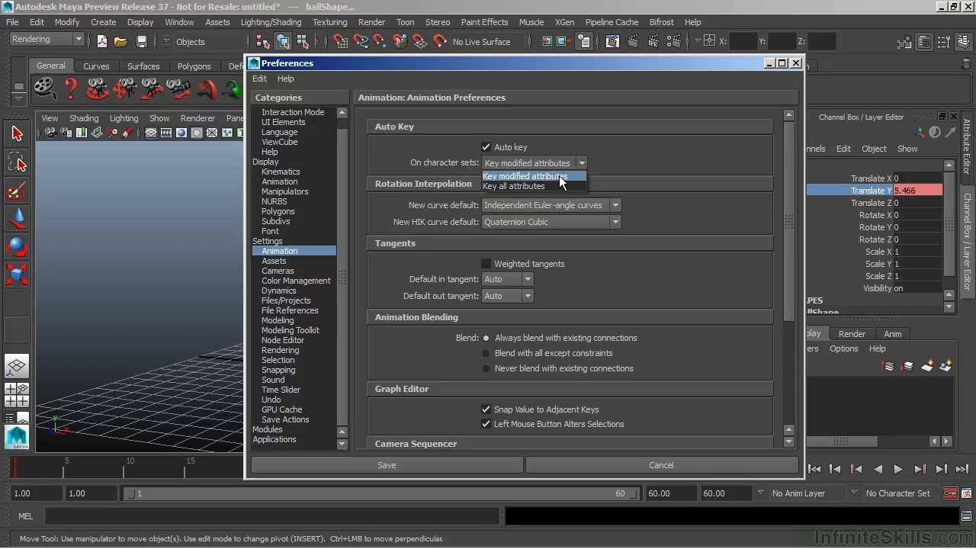
left_click(561, 178)
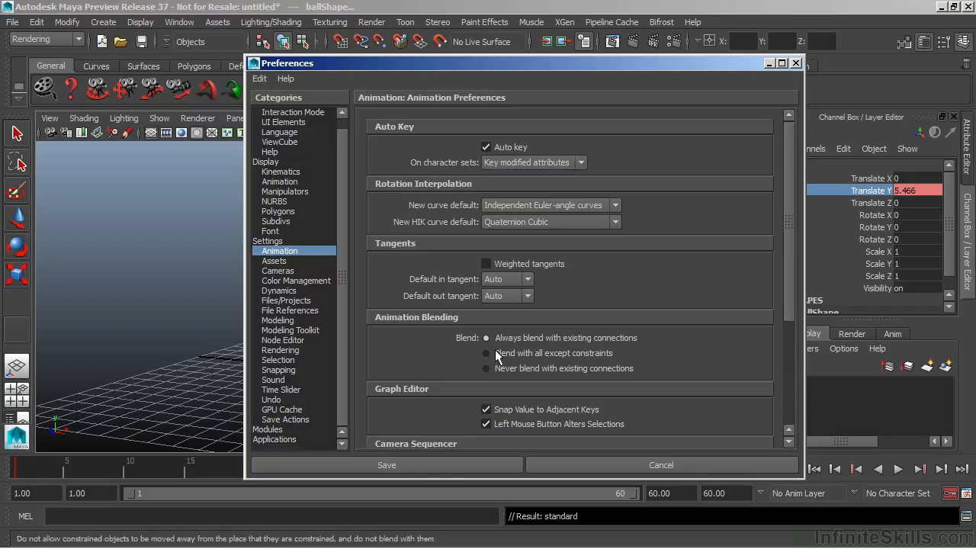
left_click(386, 466)
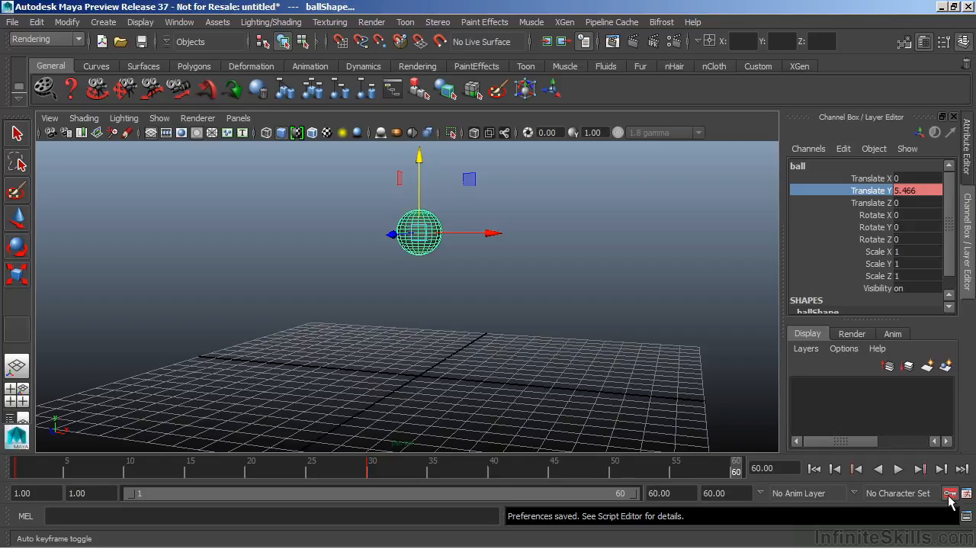
left_click(949, 494)
left_click(950, 496)
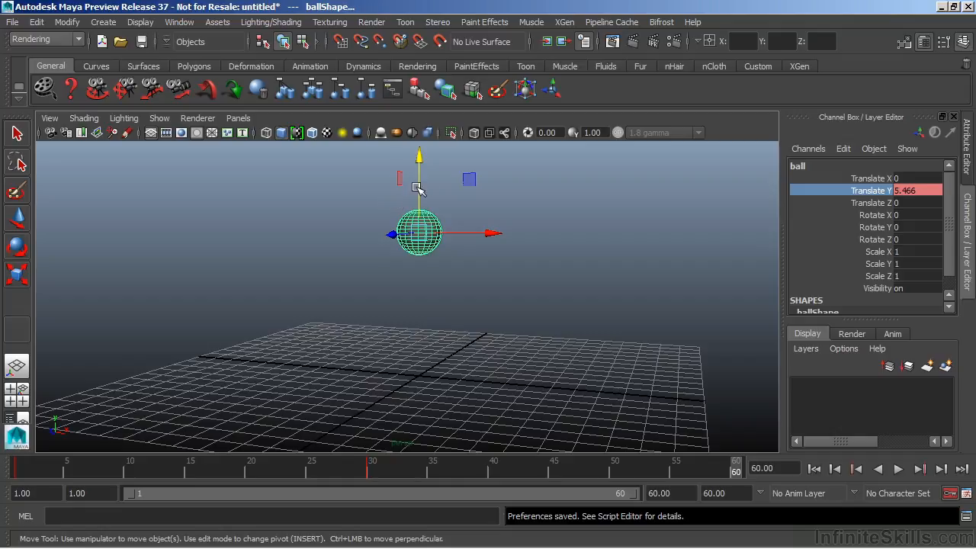
Auto-key the ball at frame 60 by lowering it to a Translate Y of about 0.09, and play the animation.
left_click_drag(419, 157, 452, 218)
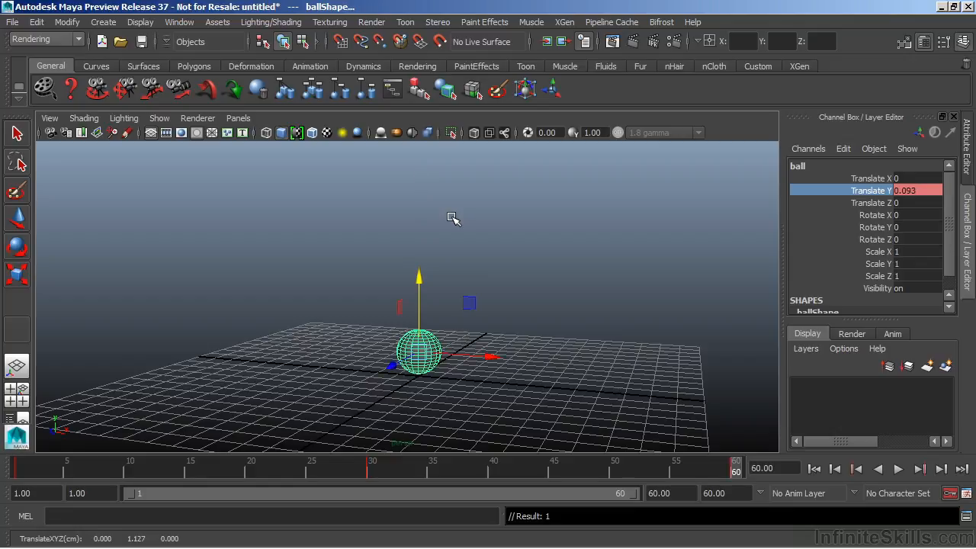
left_click(898, 469)
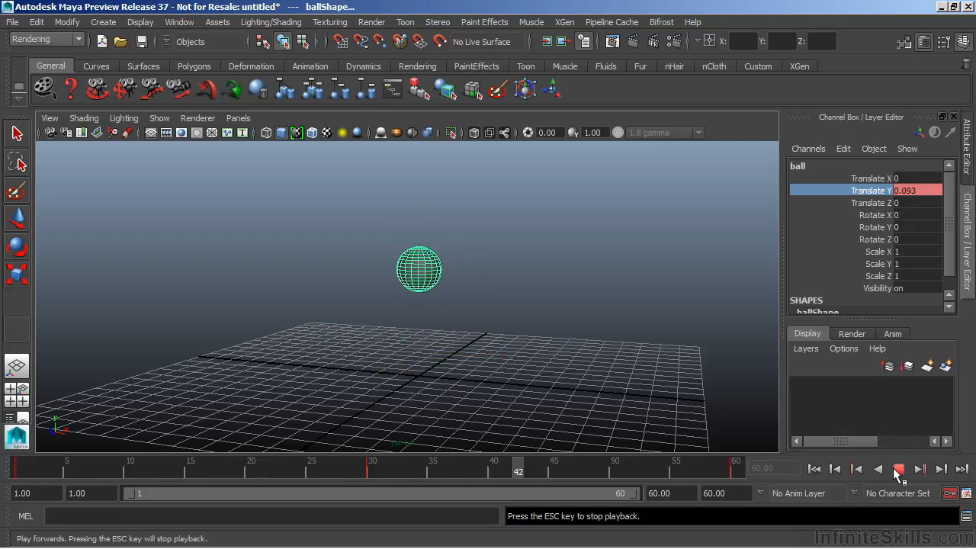
left_click(898, 469)
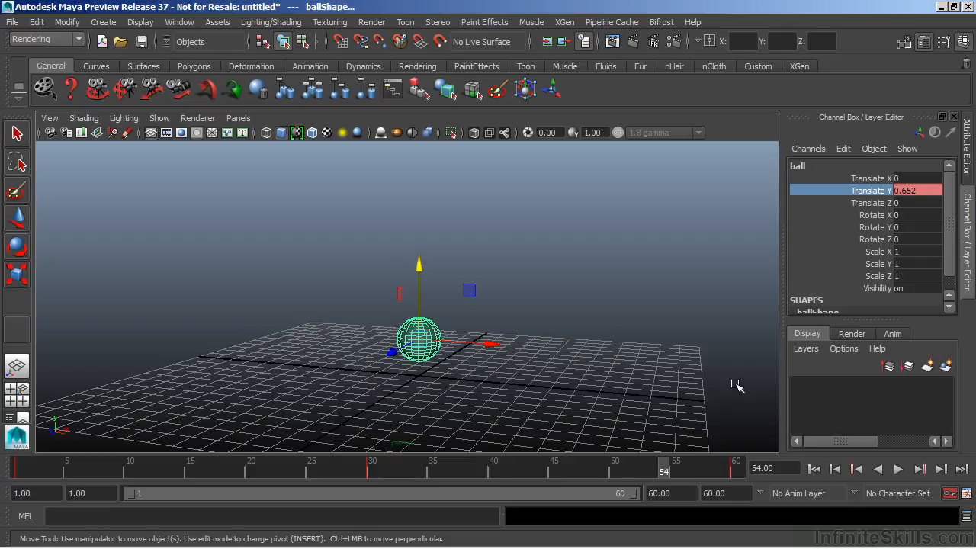
Set the playback speed to Real-time [24 fps], save the preferences, and play the animation briefly.
left_click(966, 493)
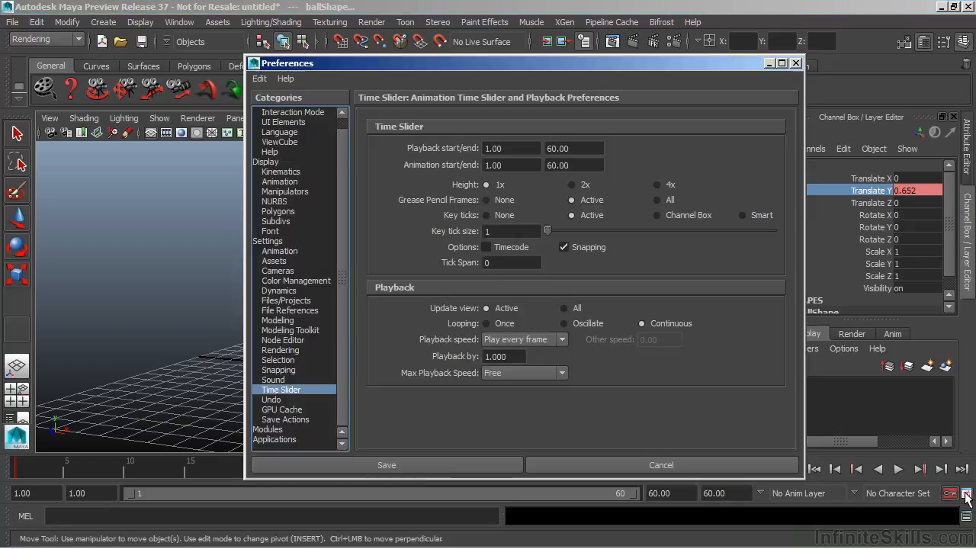
left_click(538, 339)
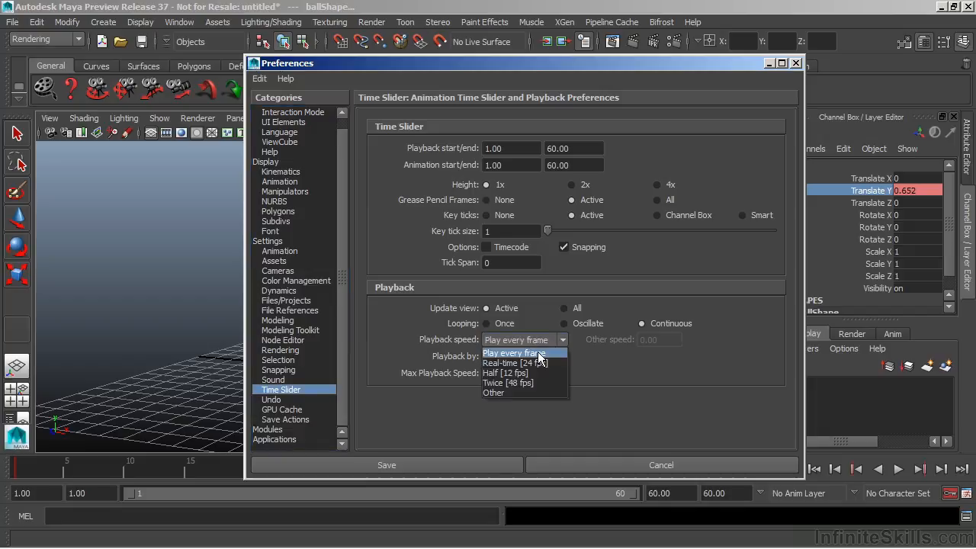
left_click(538, 362)
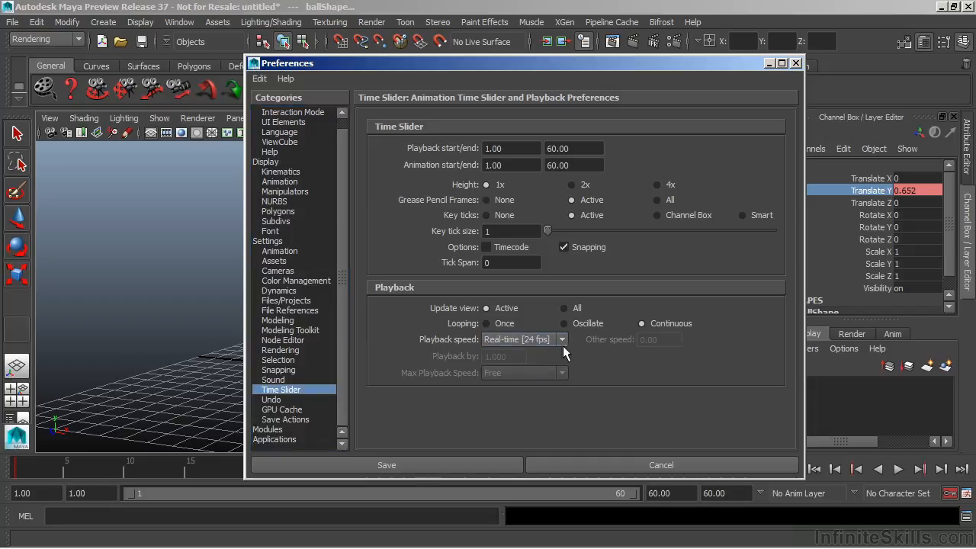
left_click(389, 465)
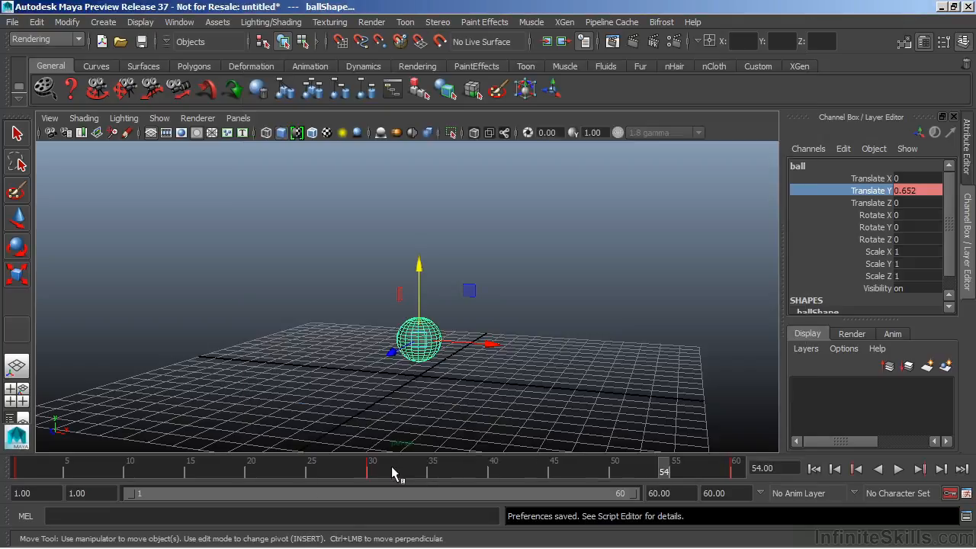
left_click(898, 469)
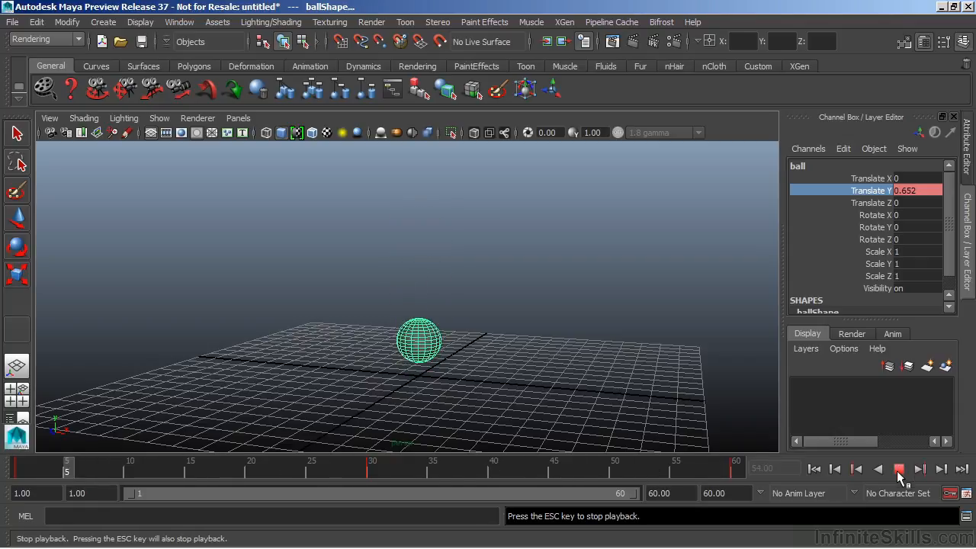
left_click(899, 471)
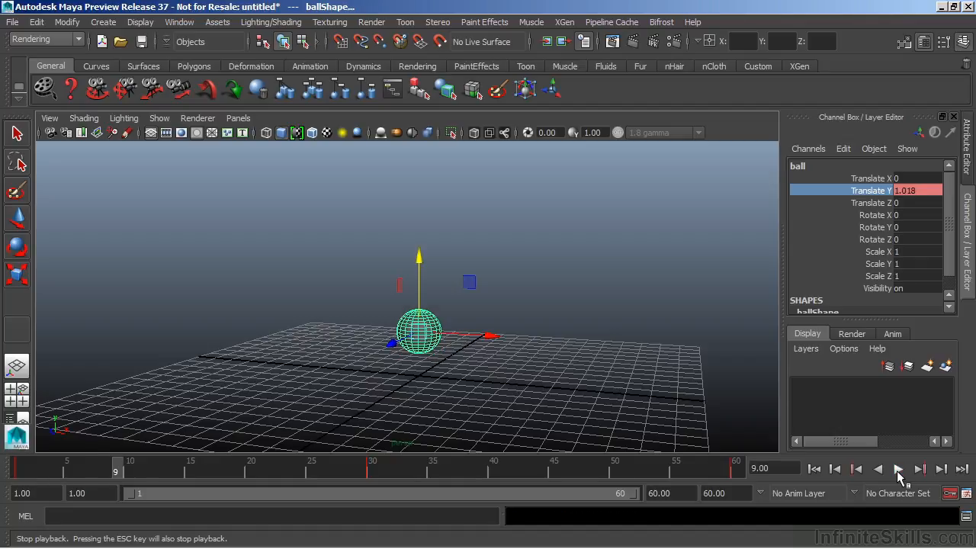
Return to the start of the playback range and play the ball animation.
left_click(813, 469)
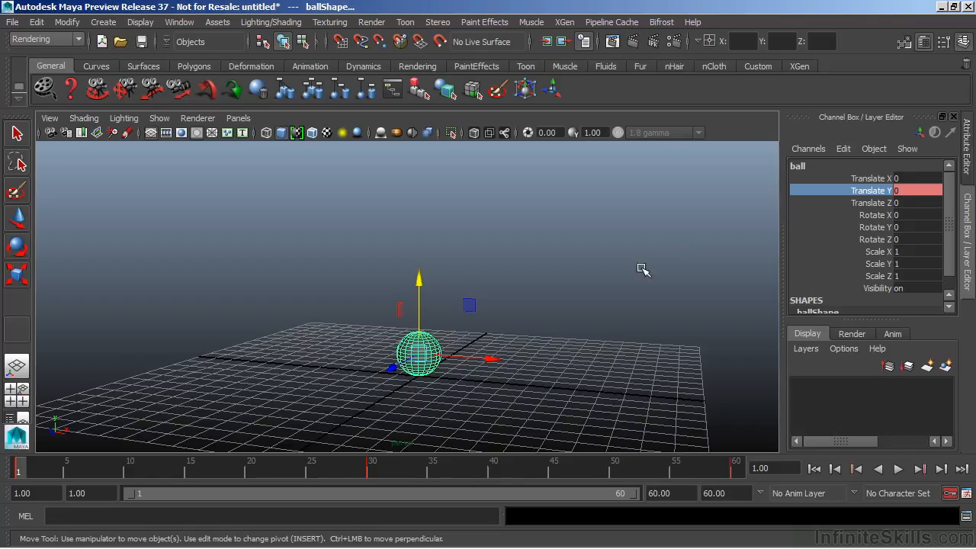
key("alt+v")
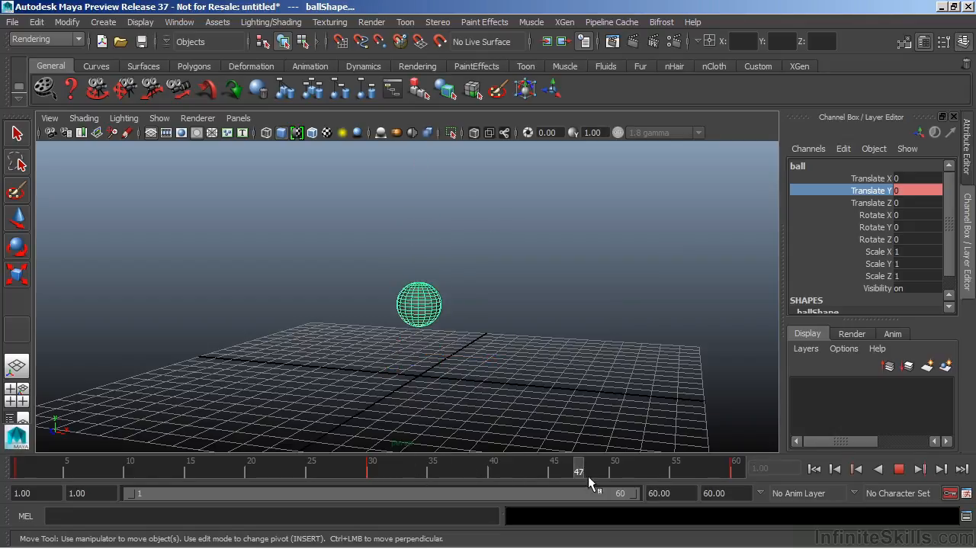
key("alt+v")
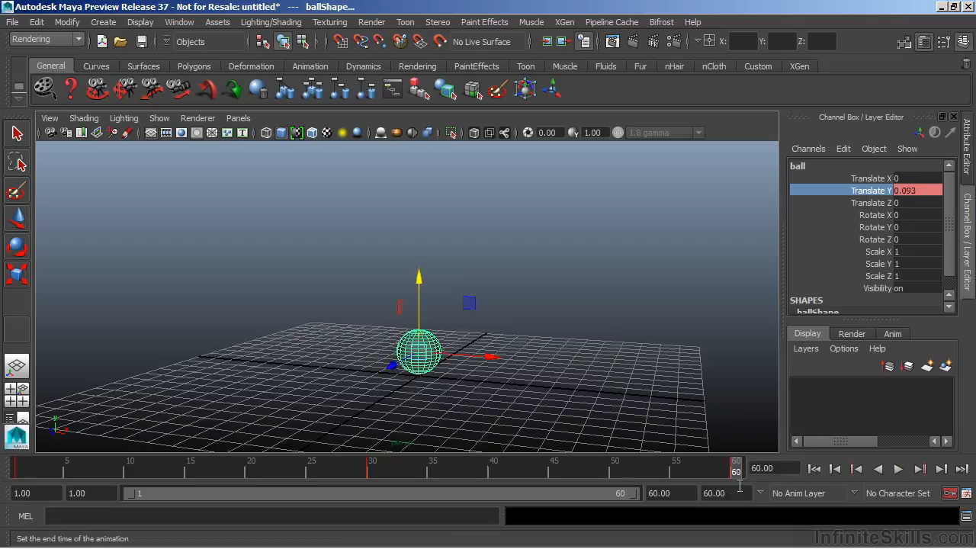
Set the ball's Translate Y to 0 at frame 60 and check the motion by scrubbing the end of the timeline.
double_click(917, 192)
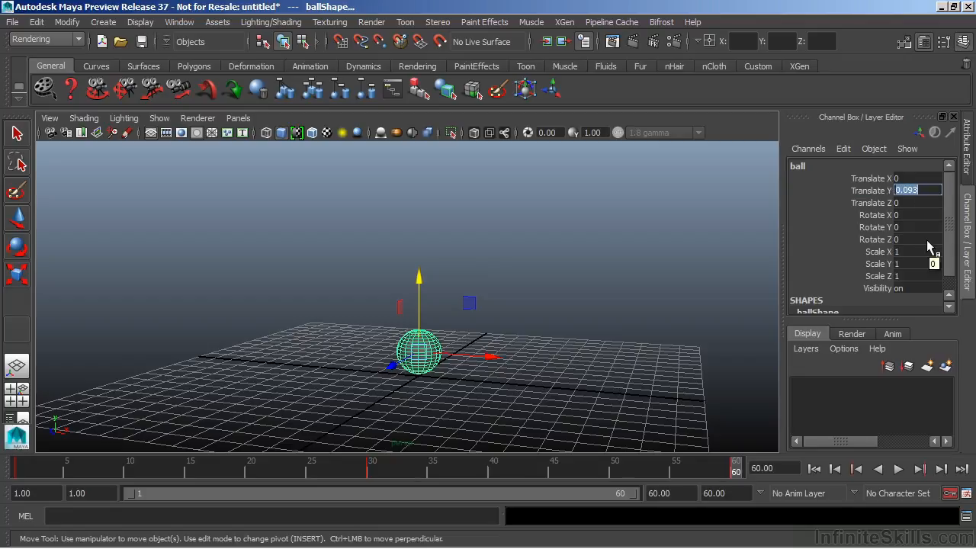
type("0")
key("Return")
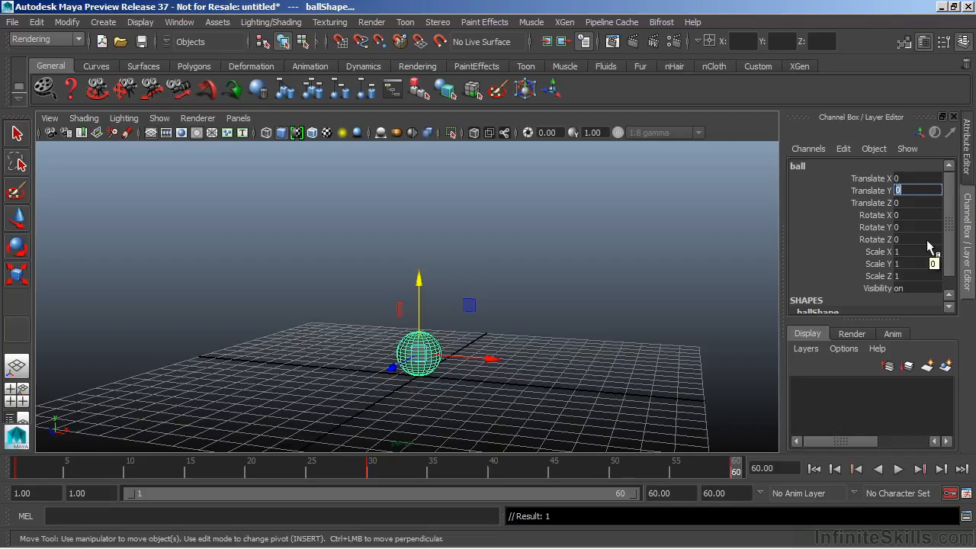
key("alt+v")
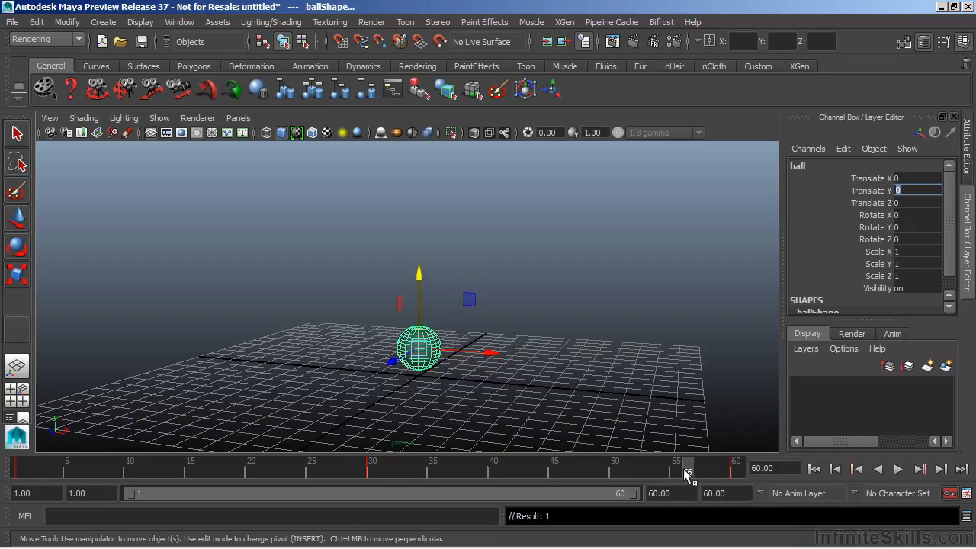
left_click(663, 471)
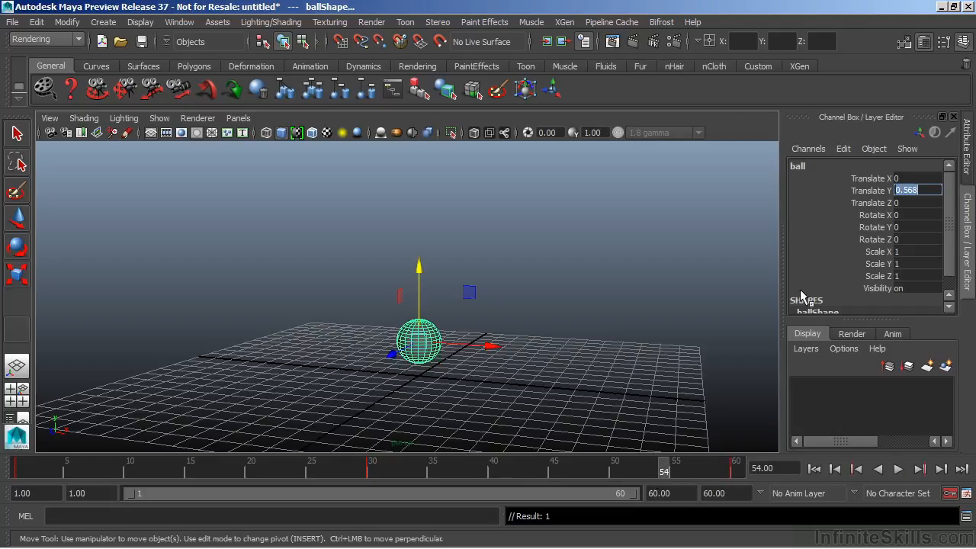
left_click_drag(661, 468, 736, 471)
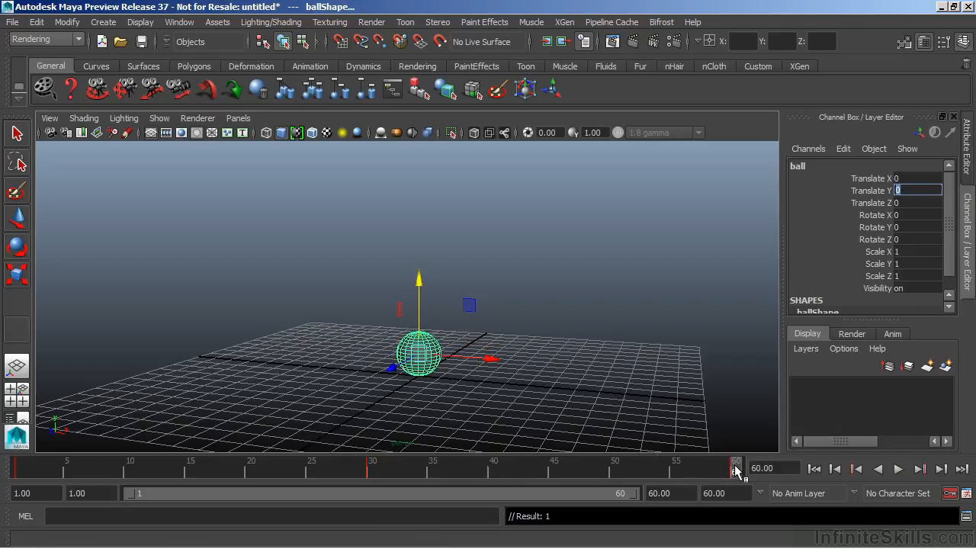
key("alt+v")
left_click_drag(524, 478, 737, 471)
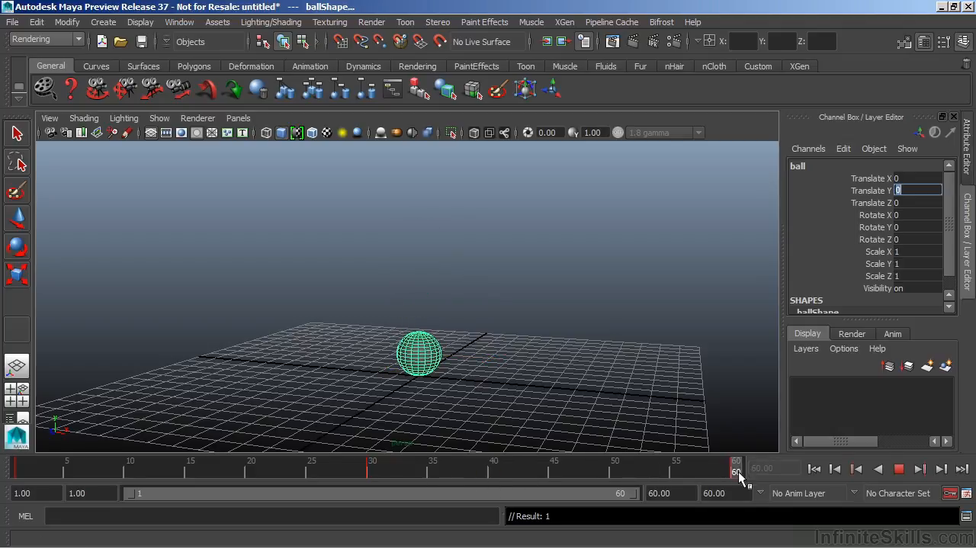
Try raising the ball at frame 60 to a Translate Y of about 2.59 and play the animation.
left_click_drag(420, 281, 420, 224)
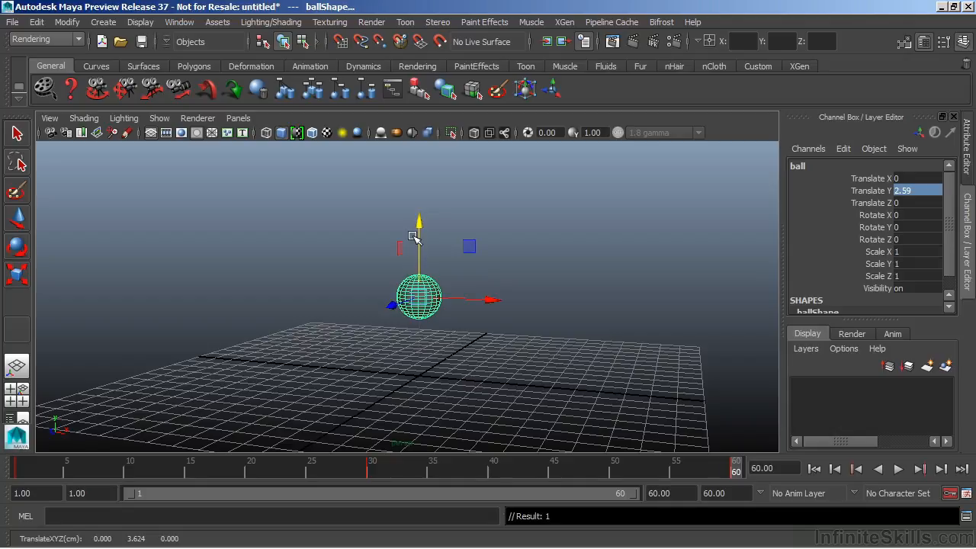
key("alt+v")
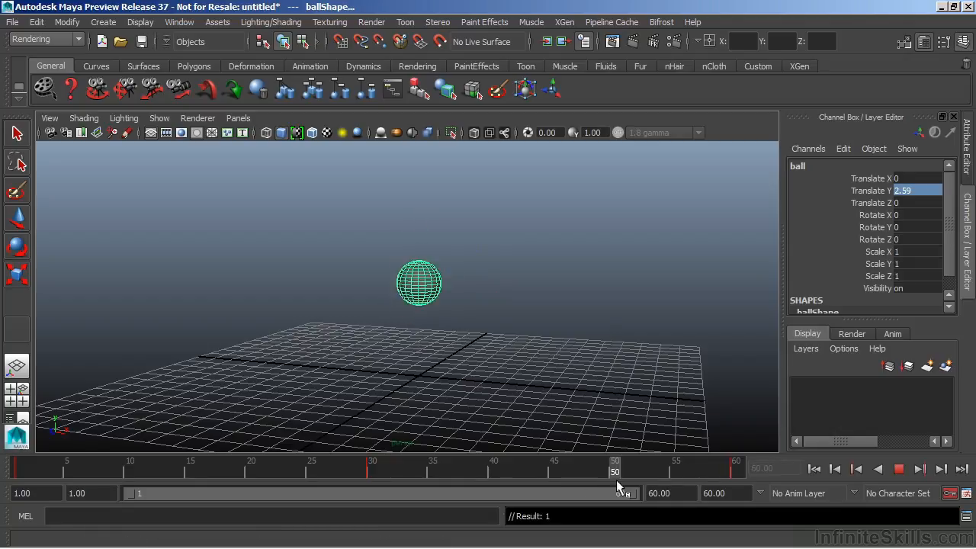
key("alt+v")
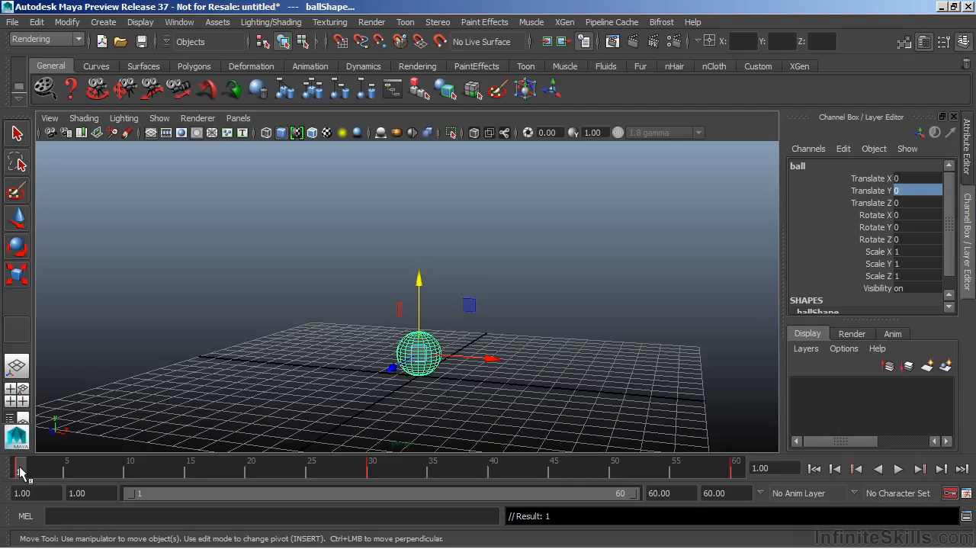
Scrub the timeline, select the ball's Translate Y channel, play the animation, and rewind to frame 1.
left_click_drag(22, 470, 357, 472)
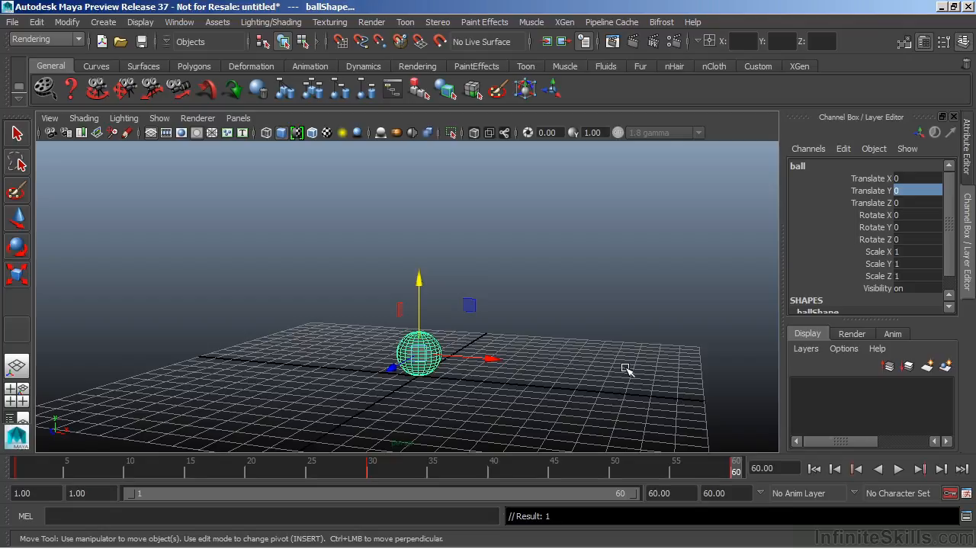
left_click(880, 193)
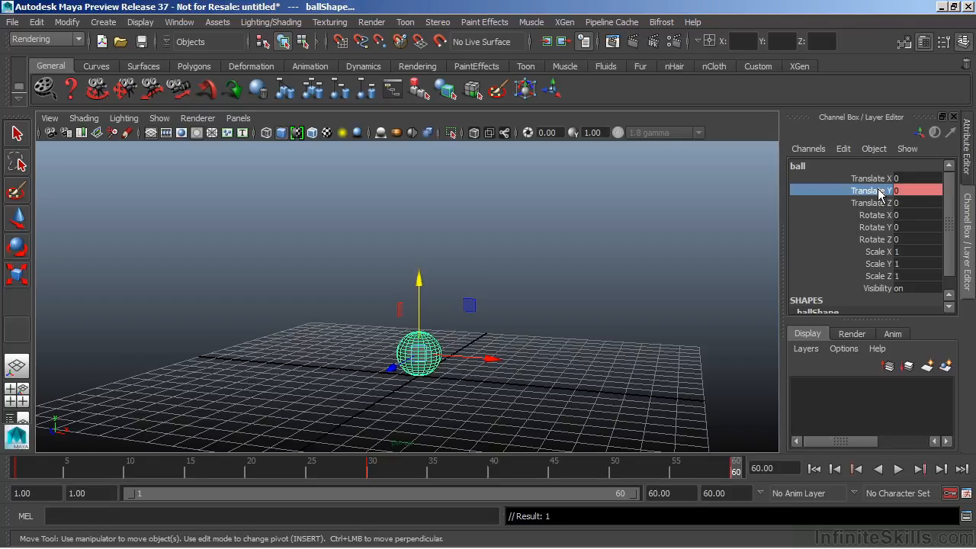
right_click_drag(878, 193, 860, 22)
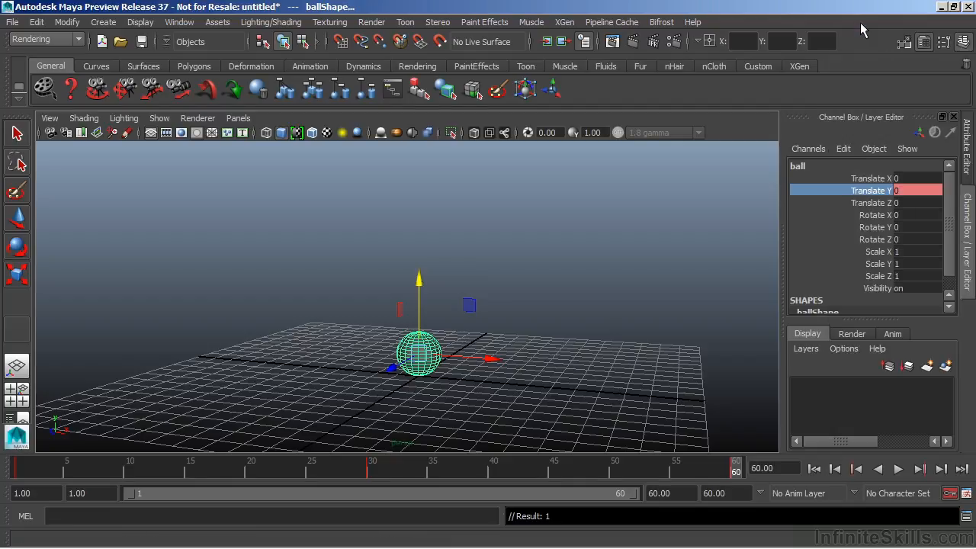
left_click(899, 469)
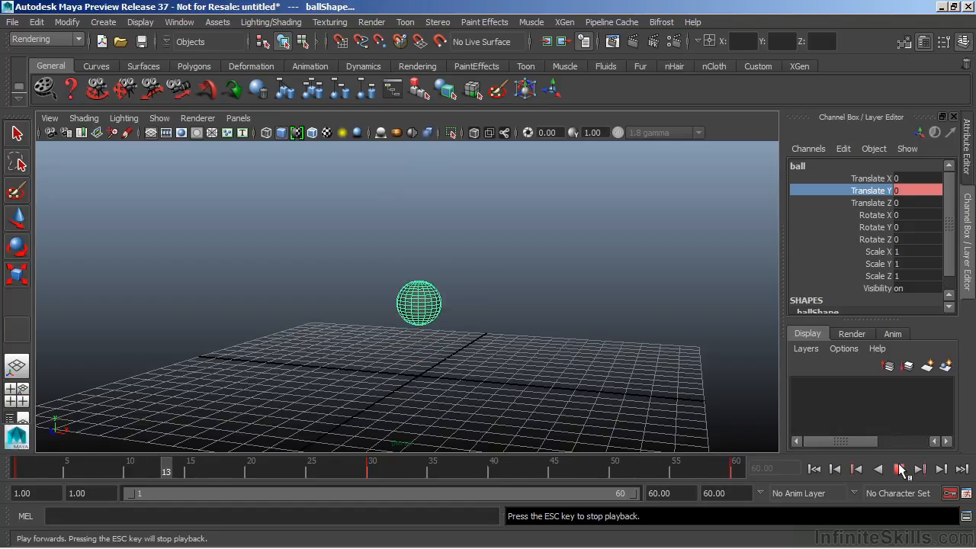
left_click(900, 469)
left_click(814, 469)
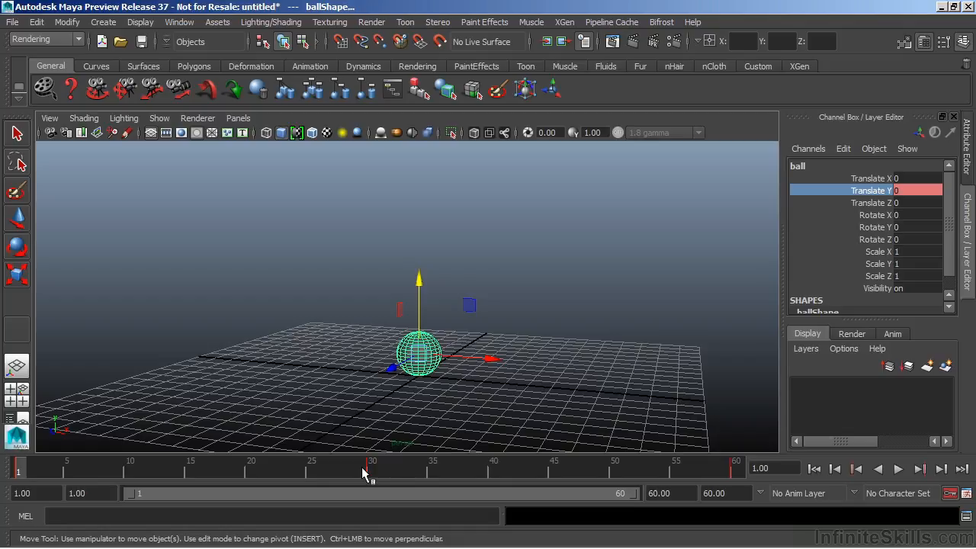
Select the time range around the frame 30 key, and clear the selection by moving to frame 35.
left_click_drag(362, 468, 376, 468, "shift")
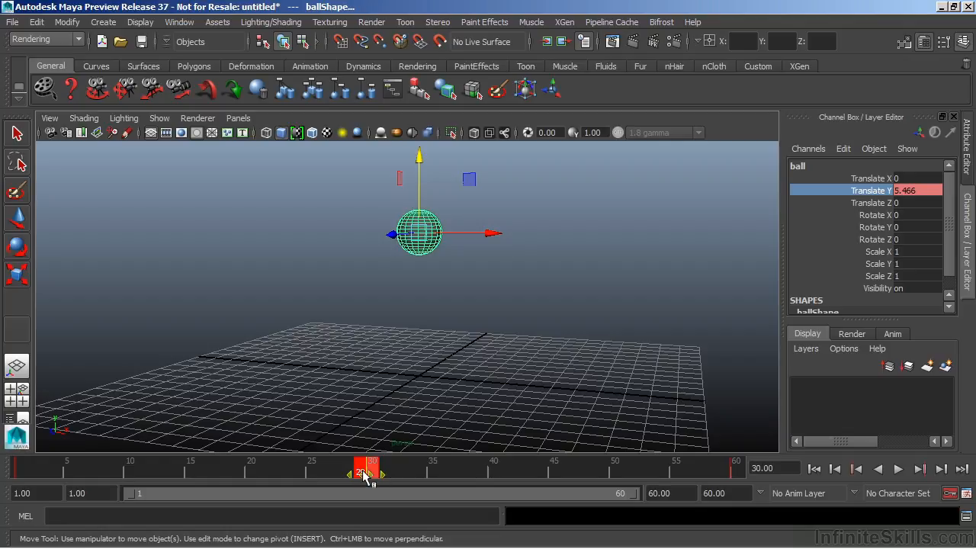
mouse_move(363, 476)
left_mouse_down()
mouse_move(276, 480)
mouse_move(365, 489)
left_mouse_up()
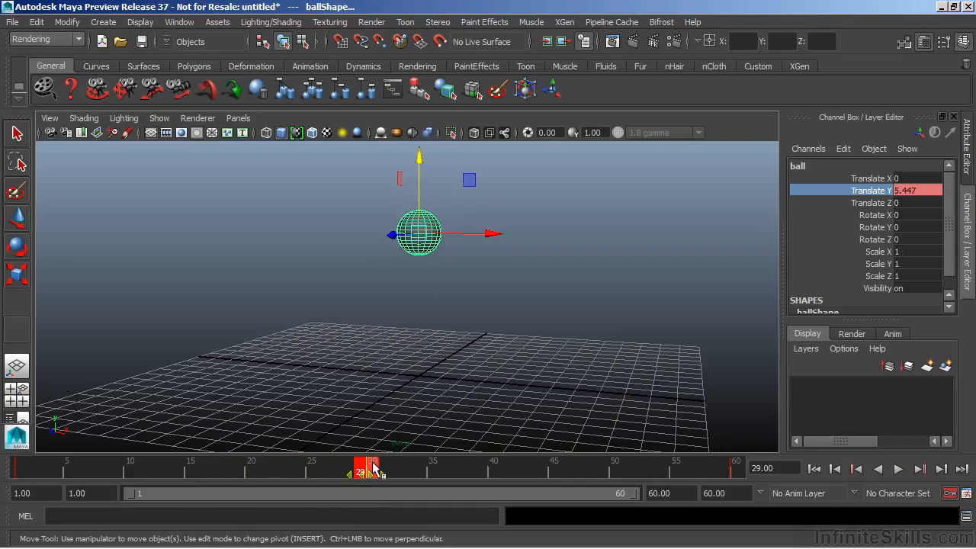
left_click(429, 473)
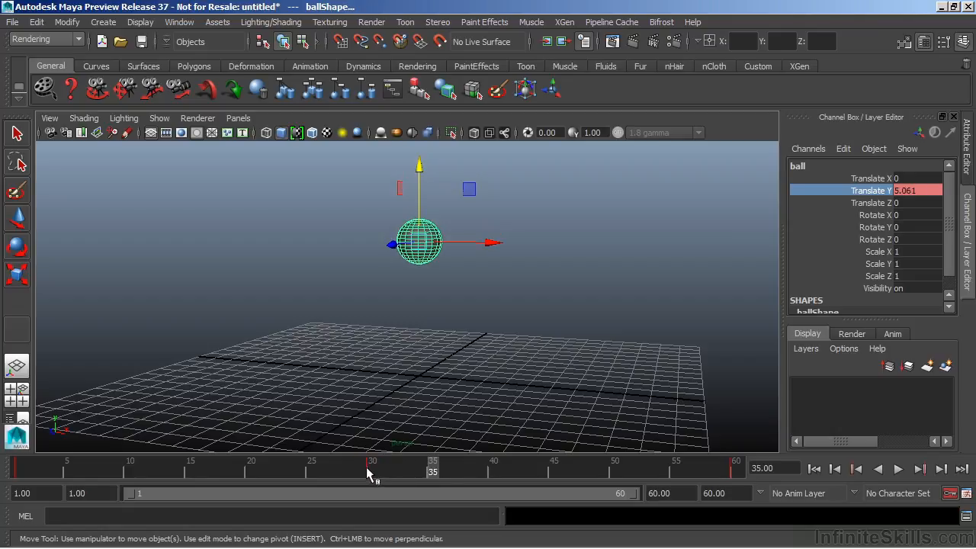
Select the time range from frame 29 through the frame 60 key and shift it earlier to start at frame 18.
left_click_drag(363, 473, 743, 473, "shift")
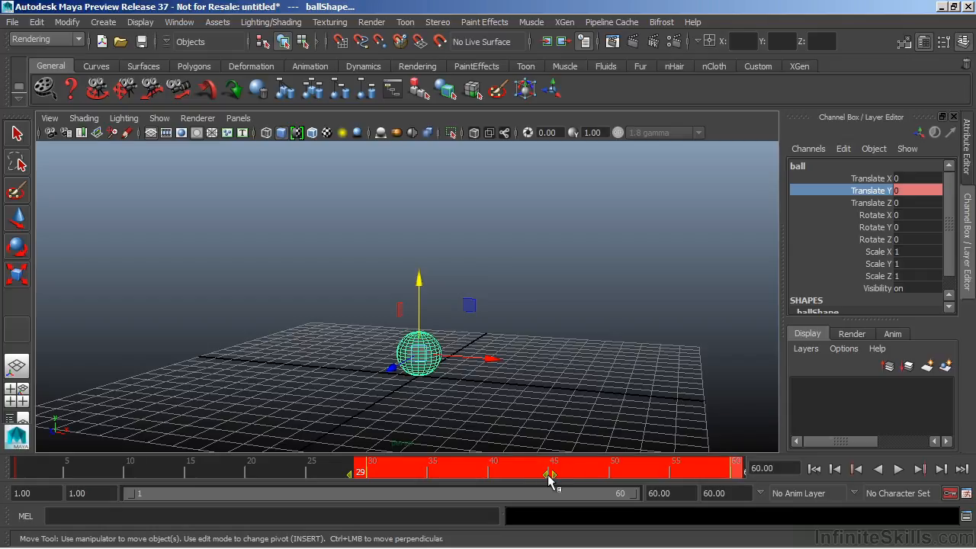
key("alt+v")
left_click_drag(544, 474, 417, 476)
key("alt+v")
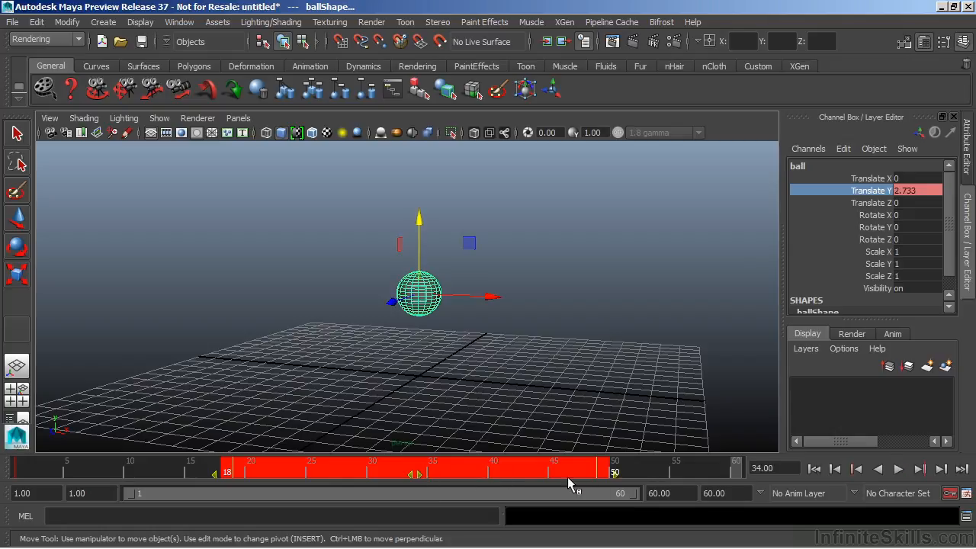
Compress the selected key range so it ends at frame 38, clear the selection, and go to frame 37.
key("alt+v")
left_click_drag(615, 476, 462, 482)
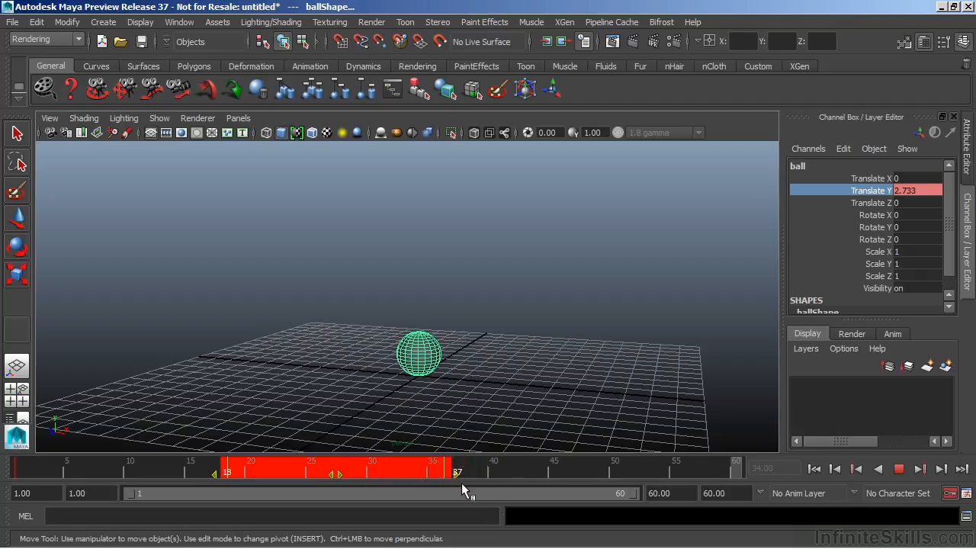
key("alt+v")
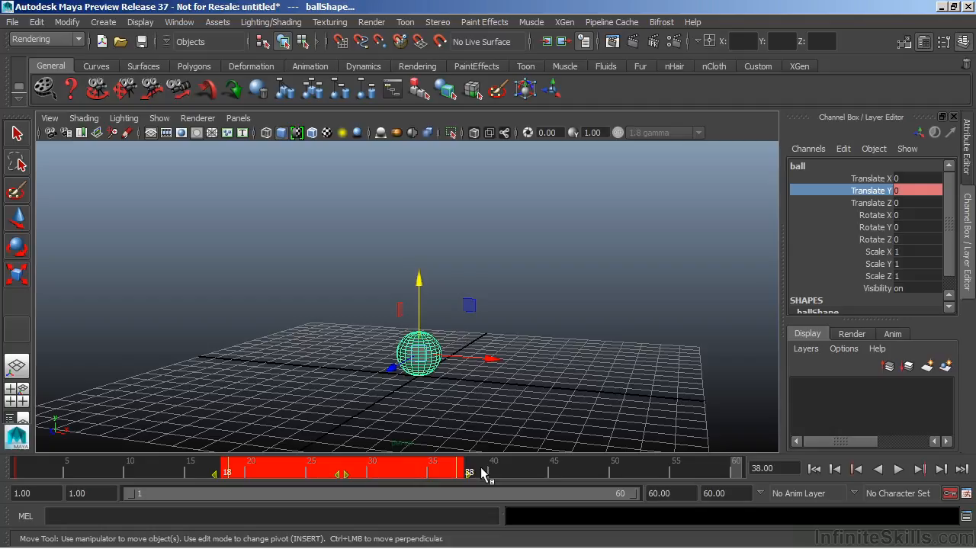
left_click(456, 466)
left_click(495, 468)
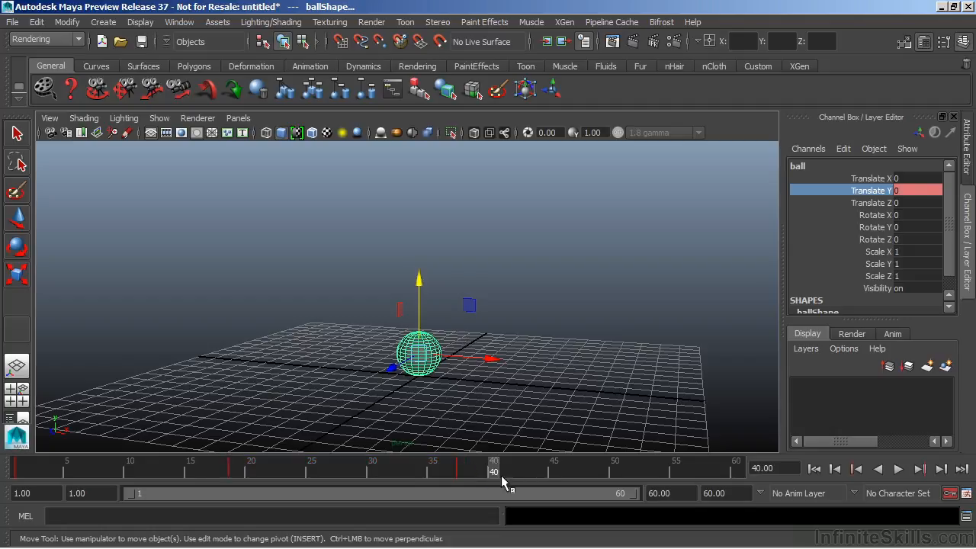
left_click(458, 468)
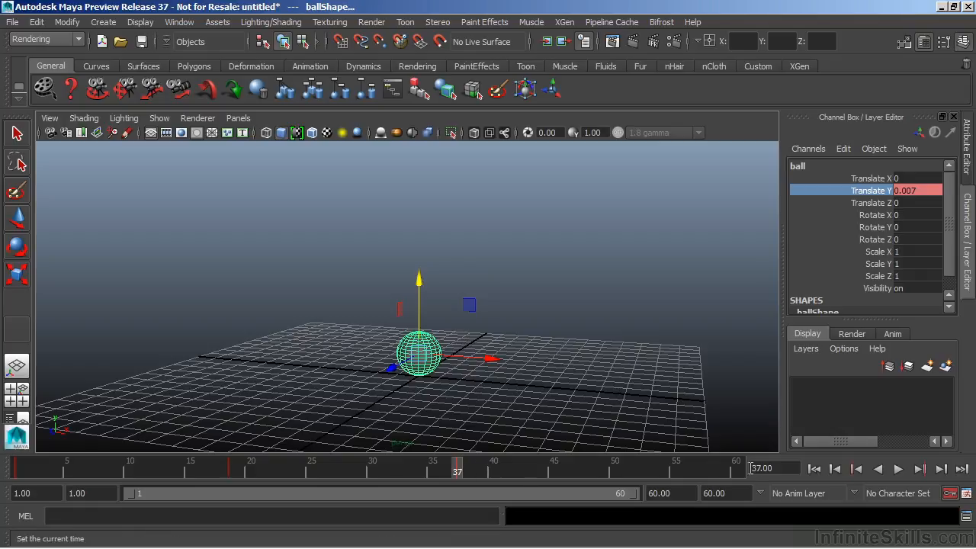
Play the animation with the retimed keys, stop it, and return to frame 1.
left_click(898, 469)
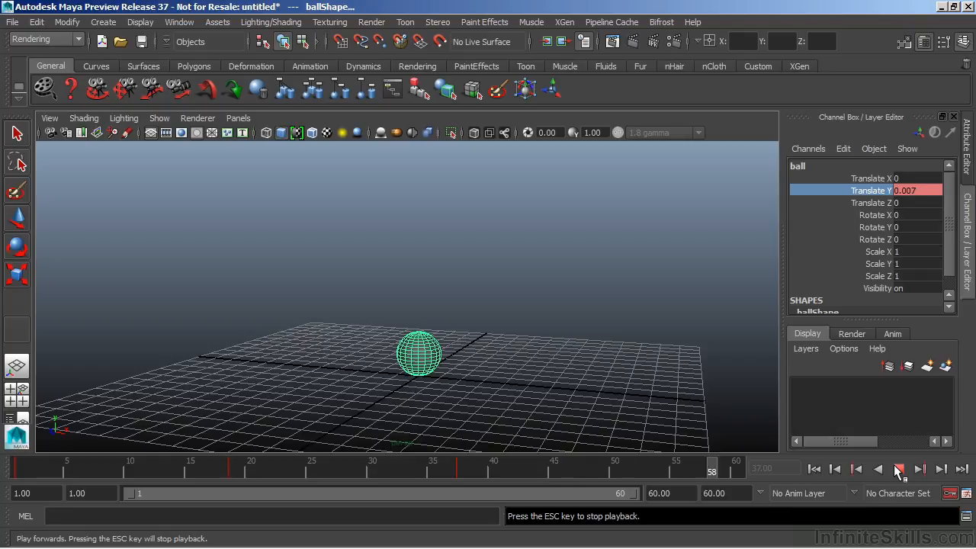
left_click(898, 469)
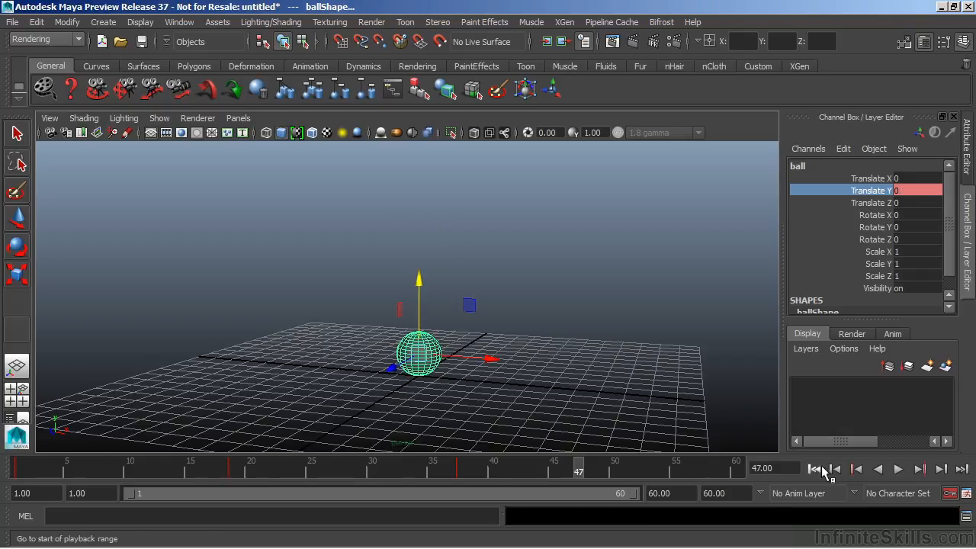
left_click(814, 469)
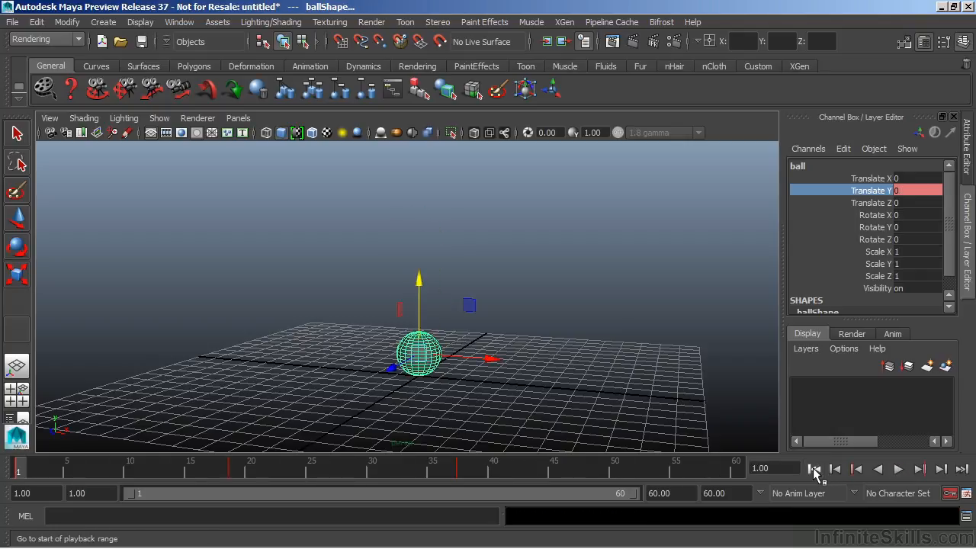
Examine the time slider's context options for playback speed, key tick display, playback looping and pasting keys.
right_click(557, 468)
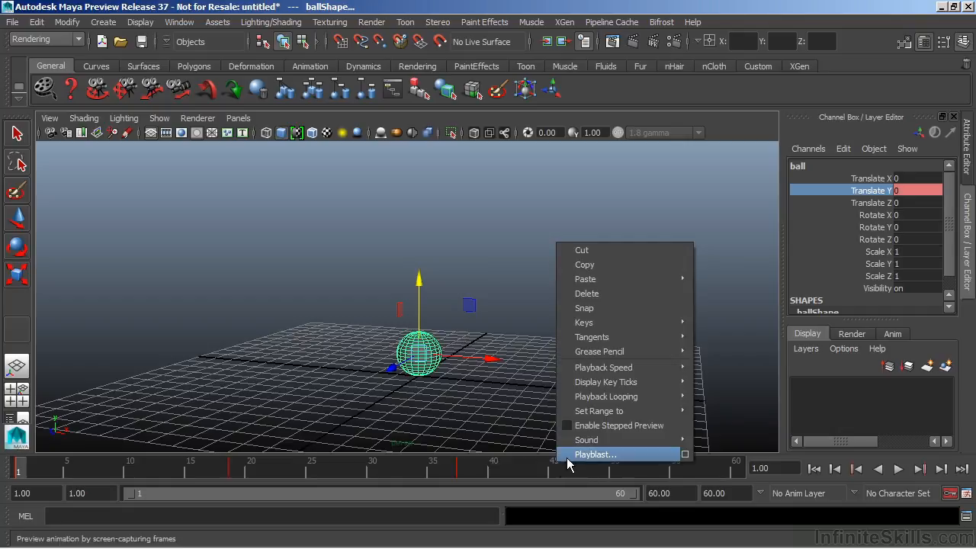
mouse_move(602, 370)
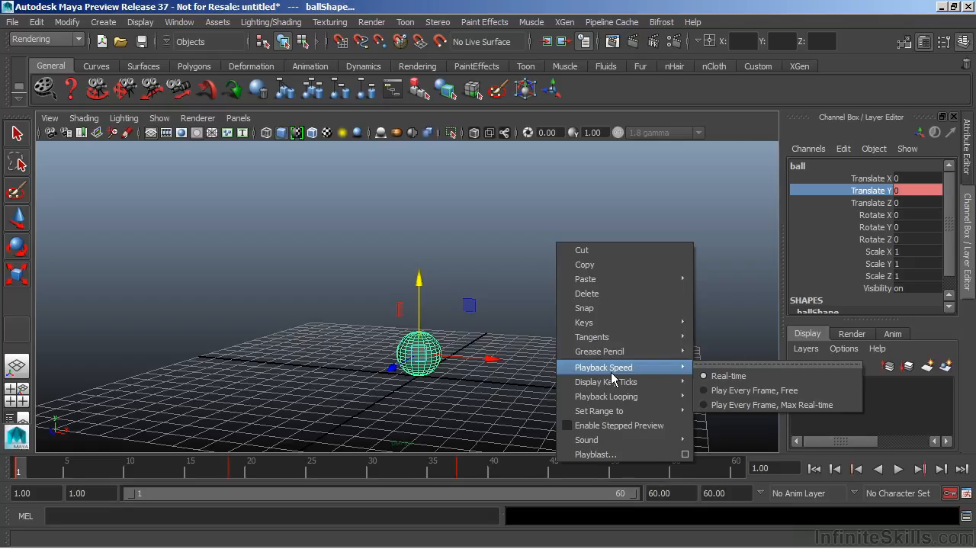
mouse_move(614, 384)
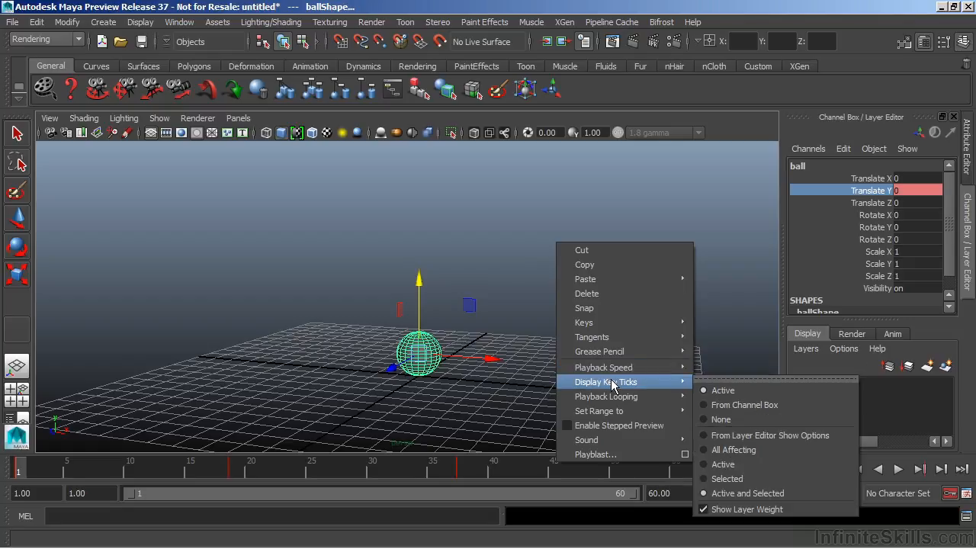
mouse_move(616, 404)
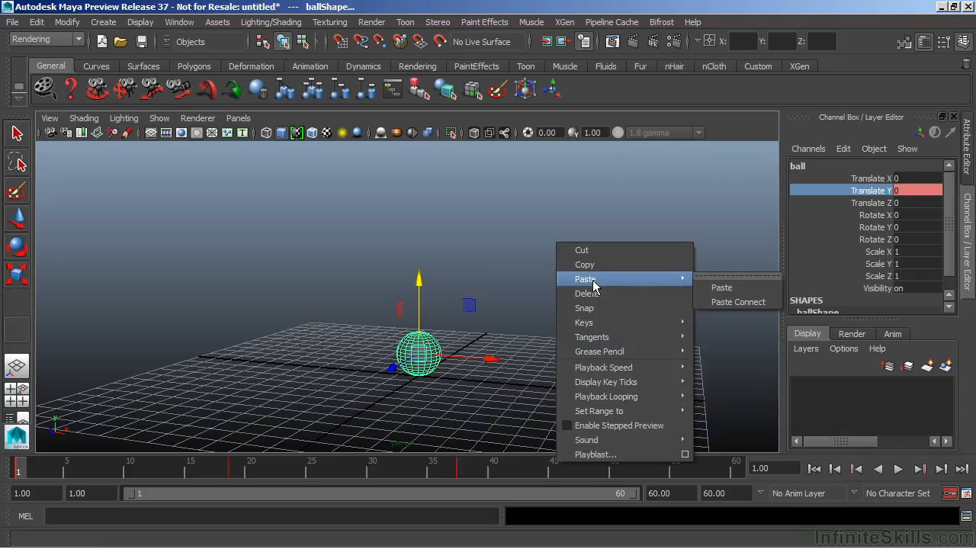
mouse_move(591, 282)
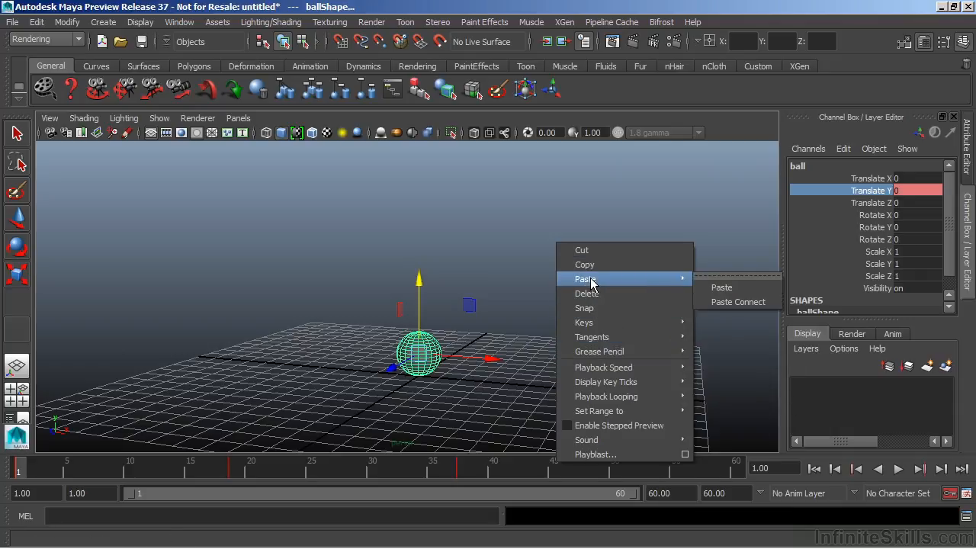